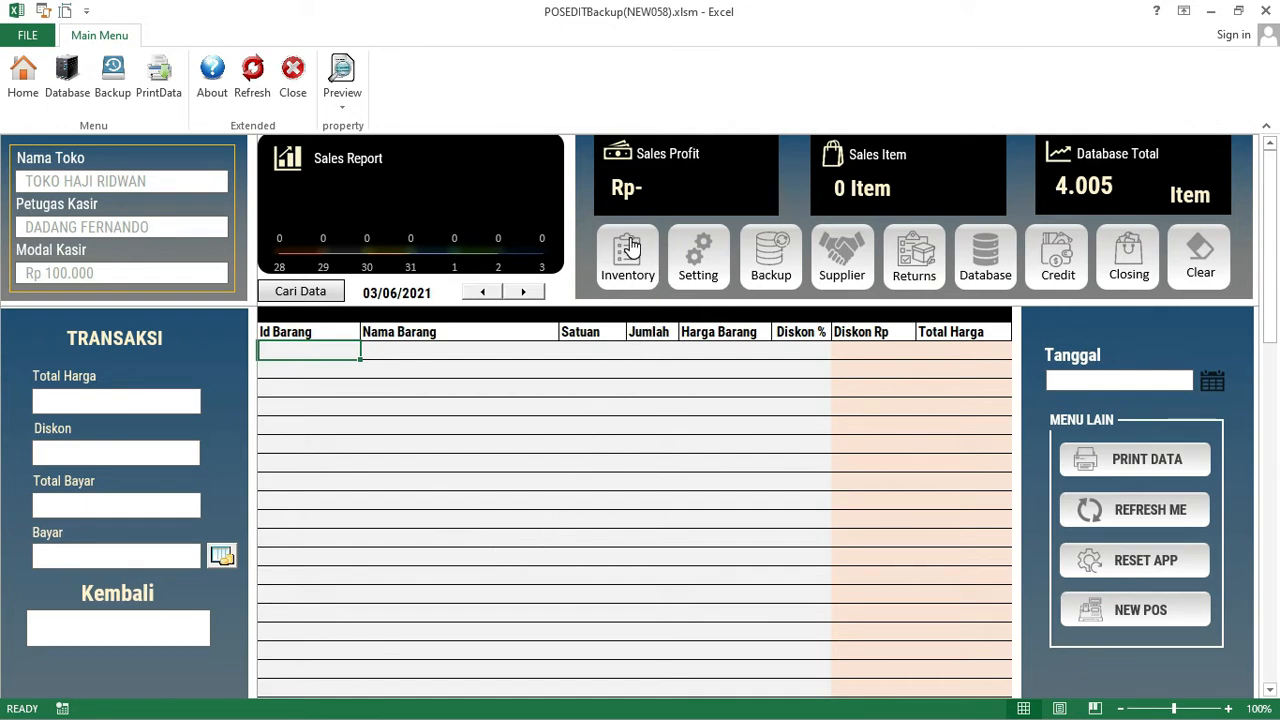
# Step: Open the inventory system's receiving section and look up the order by its order number
pyautogui.click(630, 250)
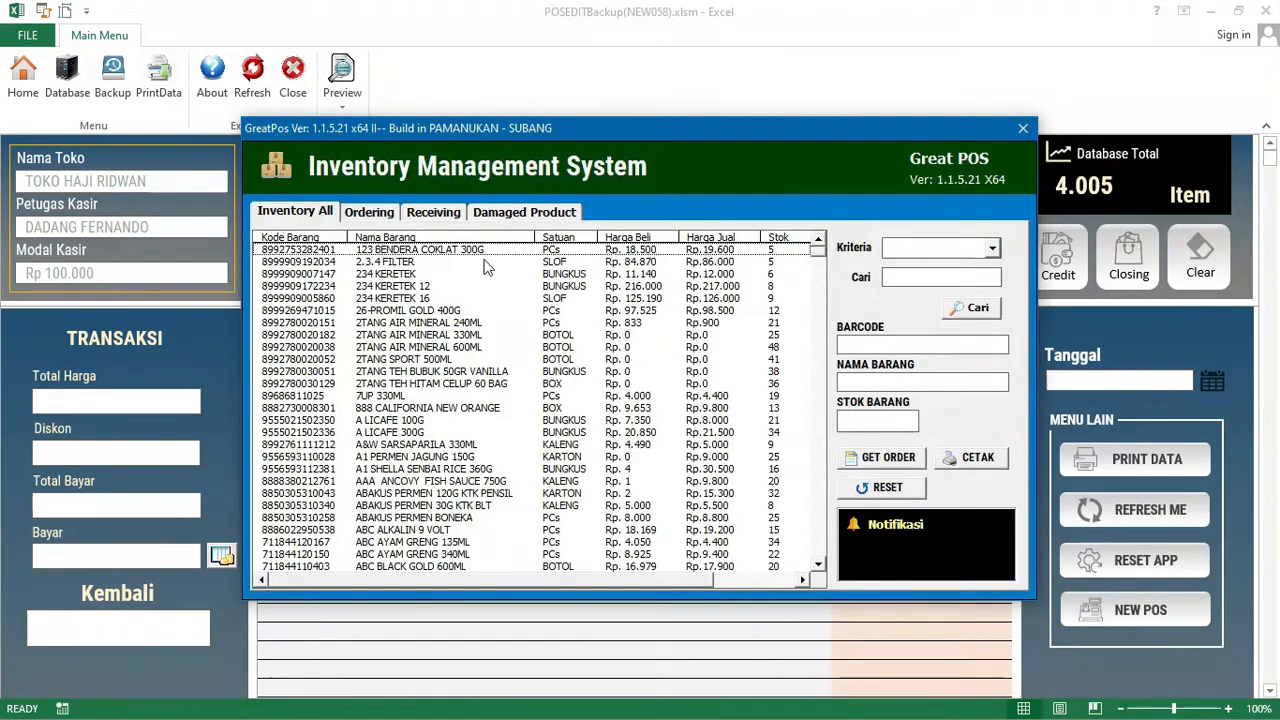
pyautogui.click(425, 214)
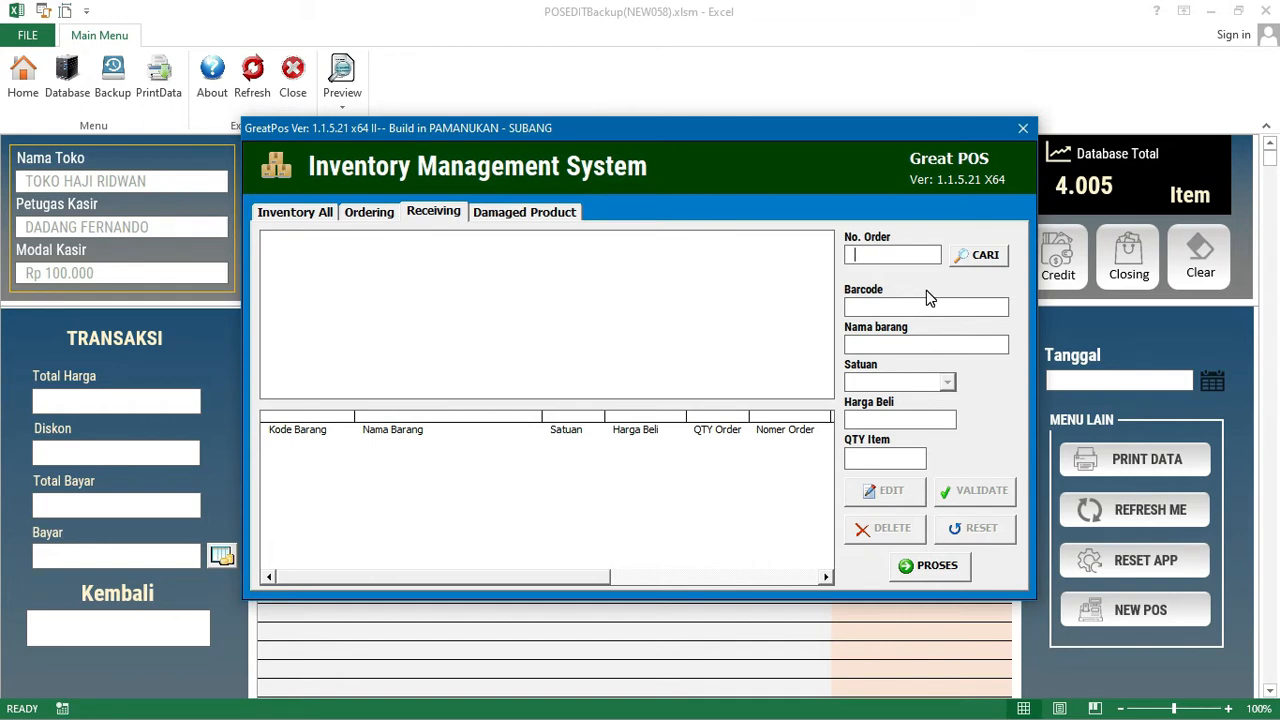
pyautogui.write('ORD-1001')
pyautogui.click(985, 257)
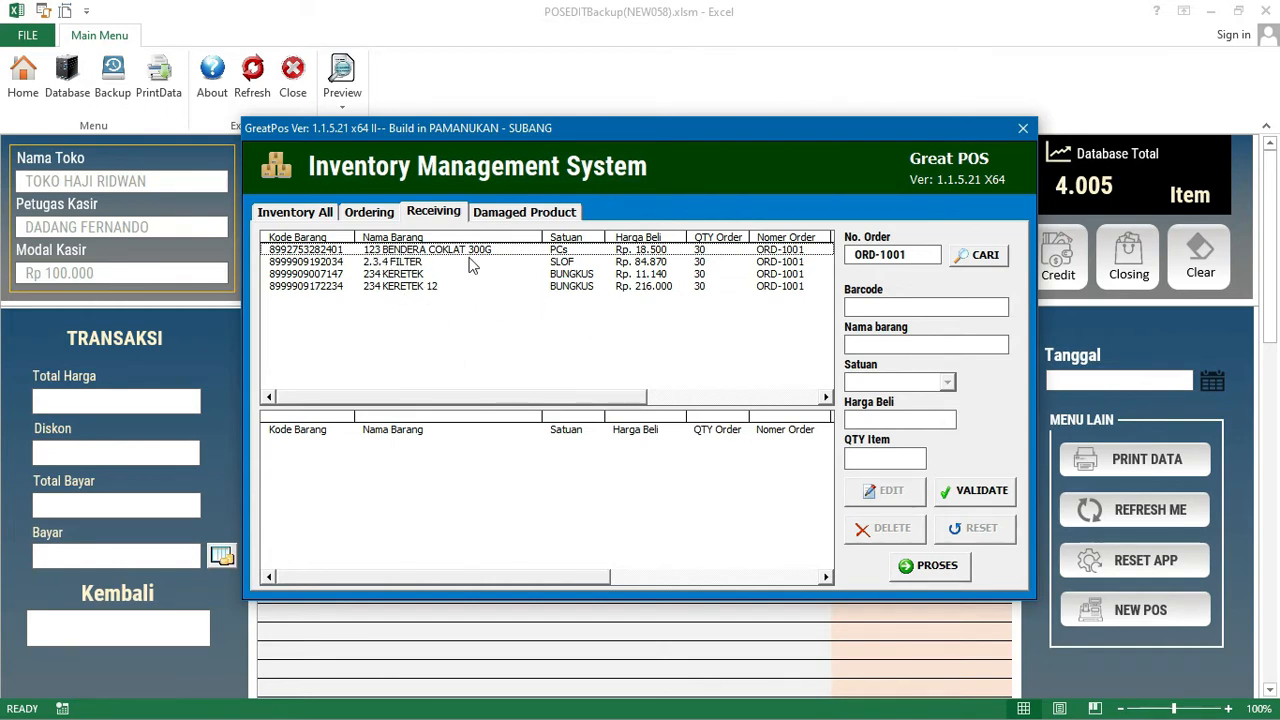
# Step: Set the received quantity of 123 BENDERA COKLAT 300G to 15, save the edit and check its entry in the receiving list
pyautogui.click(717, 254)
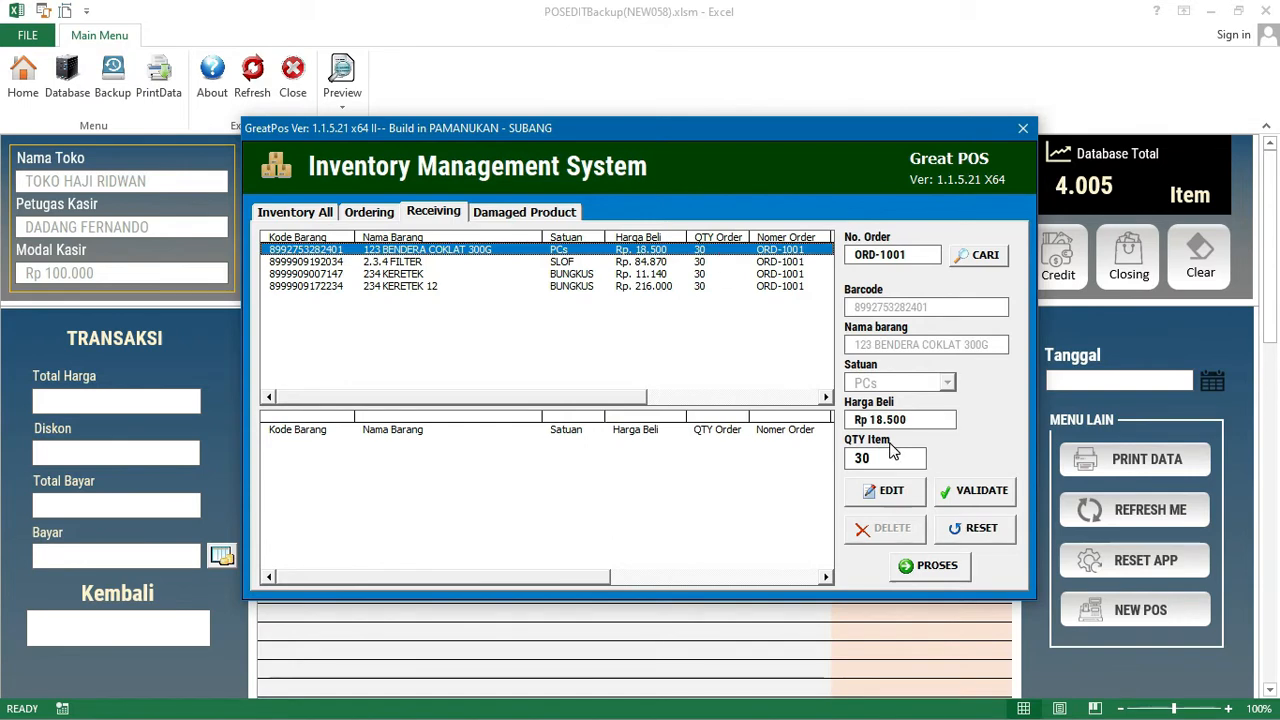
pyautogui.doubleClick(884, 461)
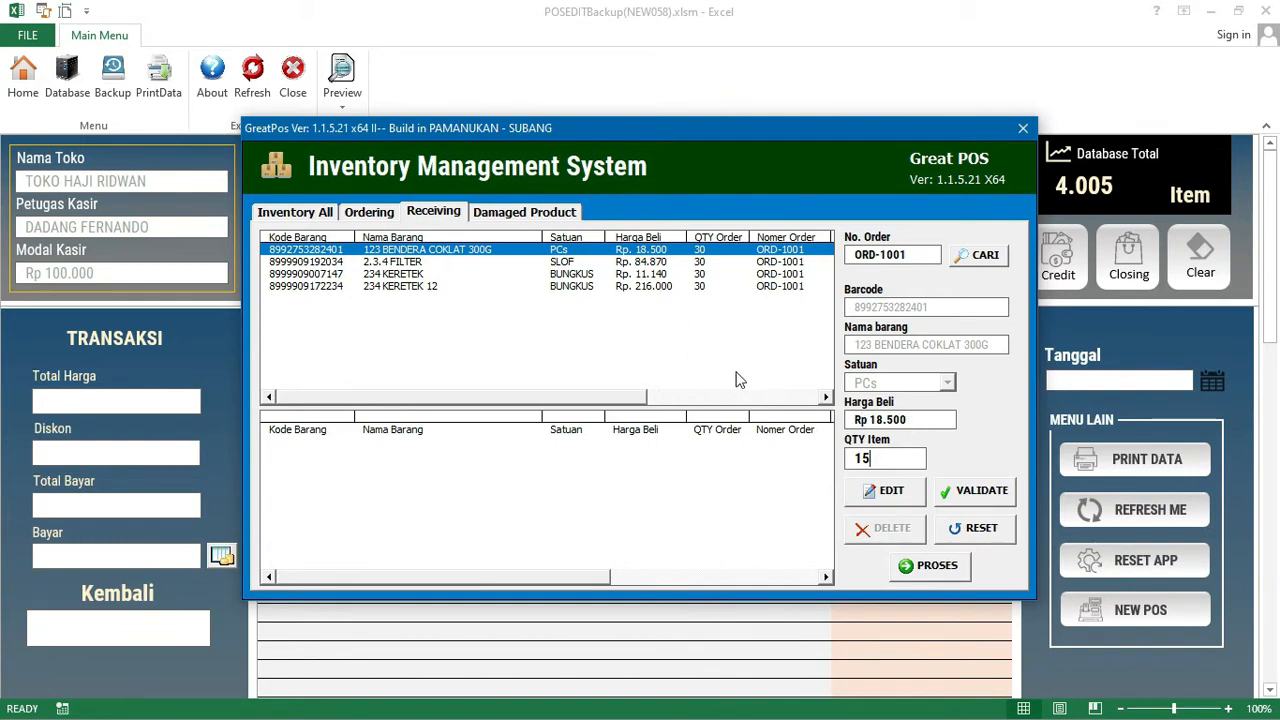
pyautogui.click(885, 492)
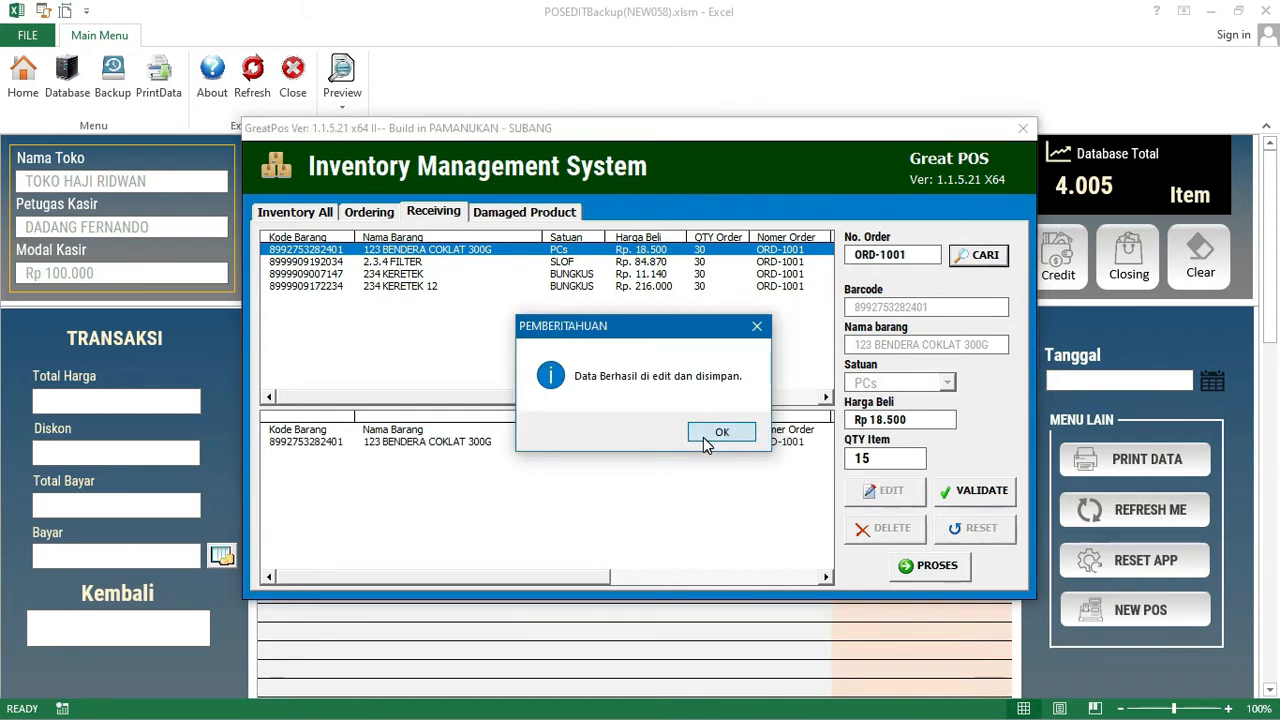
pyautogui.click(720, 437)
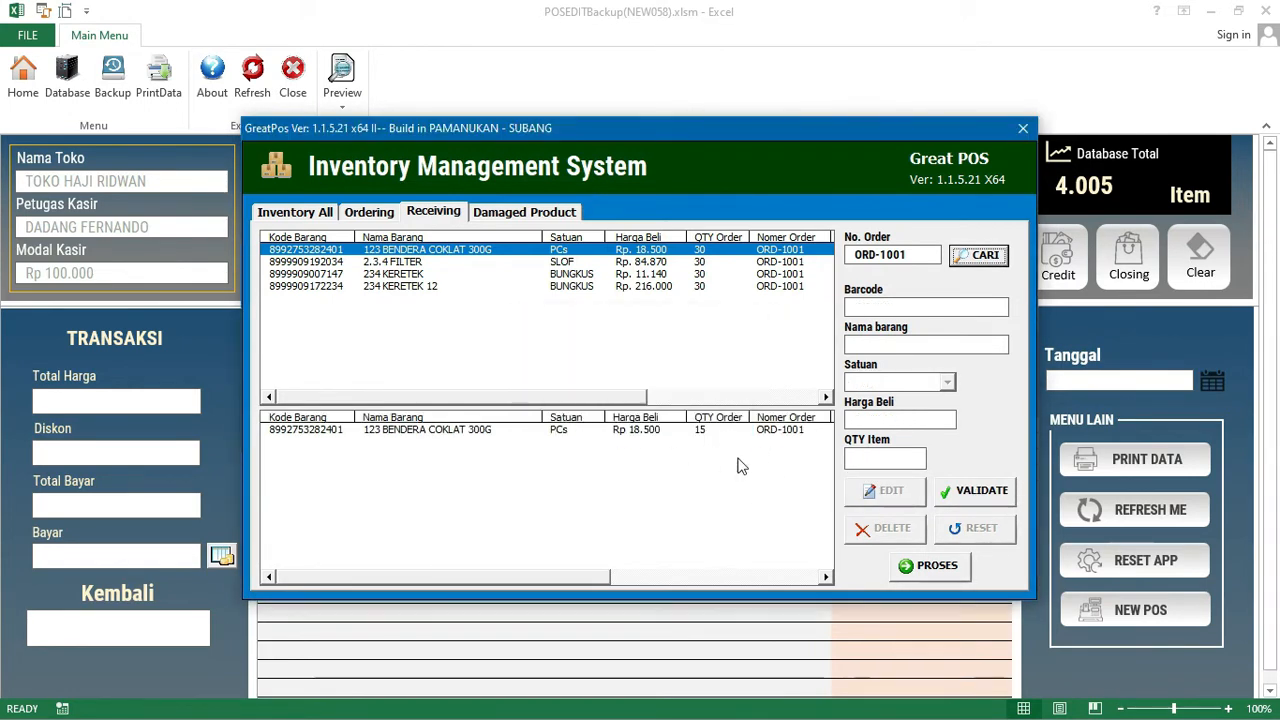
pyautogui.moveTo(574, 575); pyautogui.dragTo(835, 569)
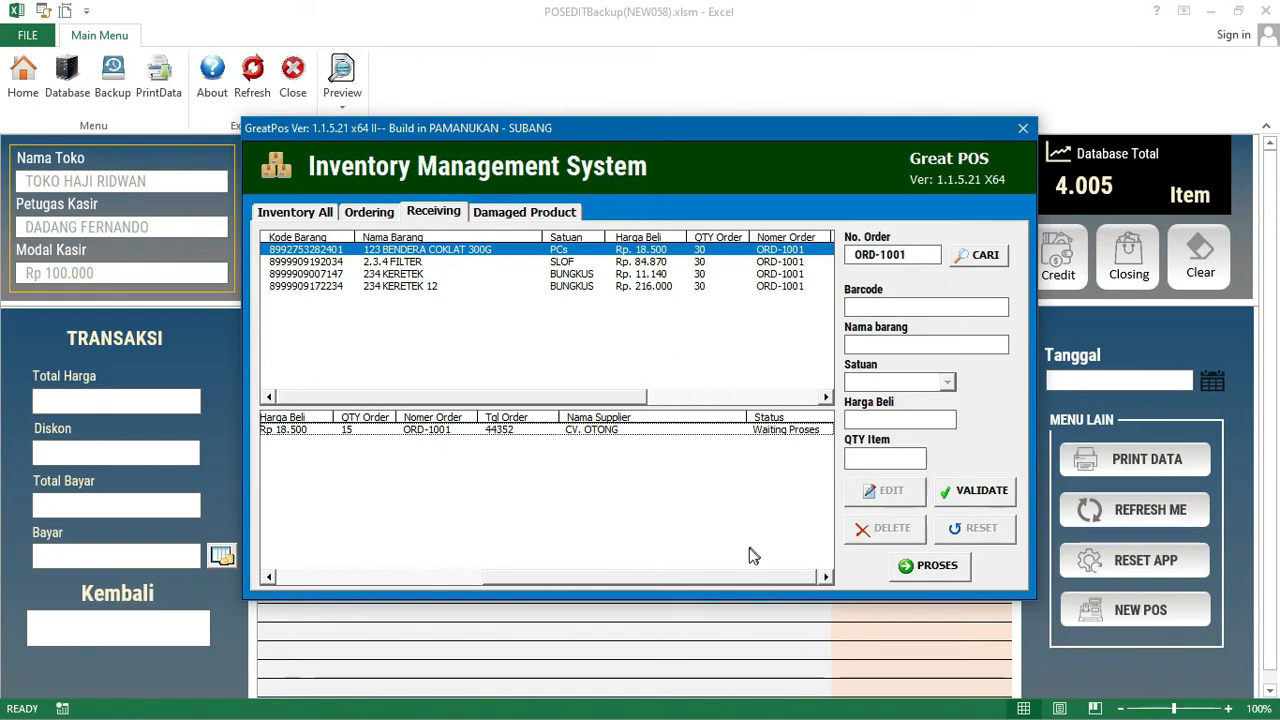
pyautogui.moveTo(719, 578); pyautogui.dragTo(453, 578)
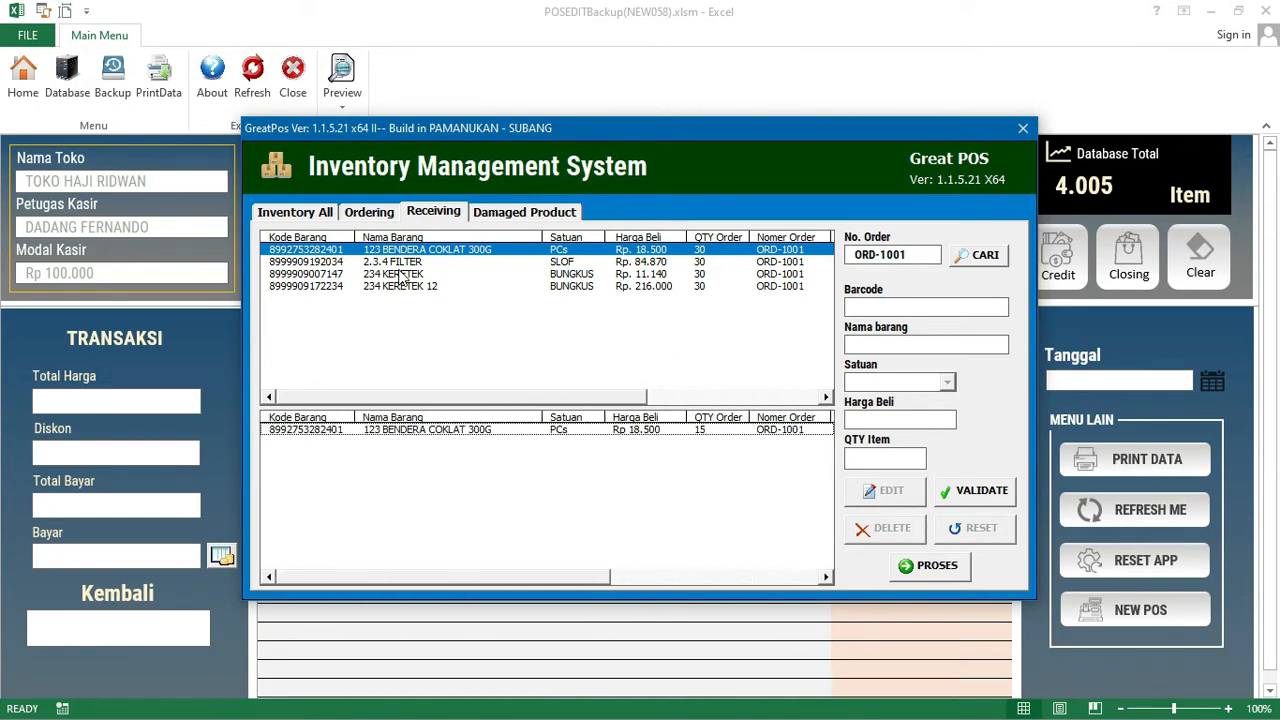
# Step: Validate the ordered item 2.3.4 FILTER with its quantity as ordered
pyautogui.click(707, 262)
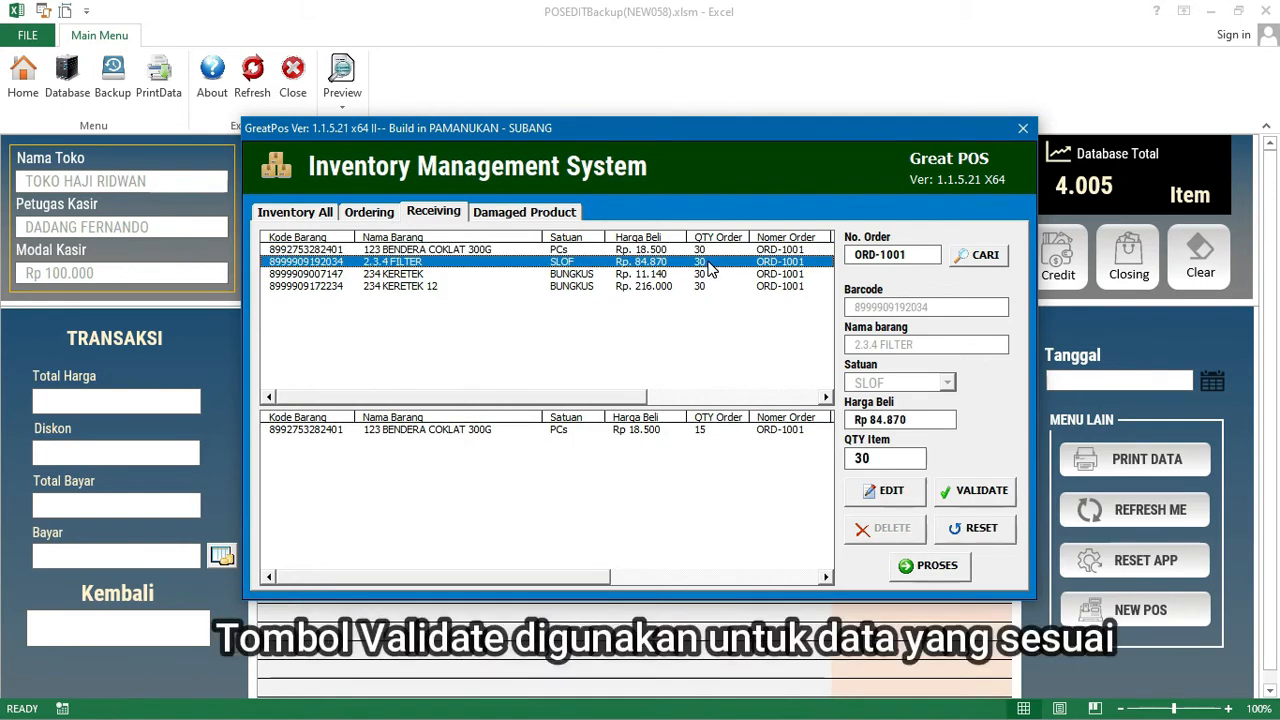
pyautogui.click(990, 500)
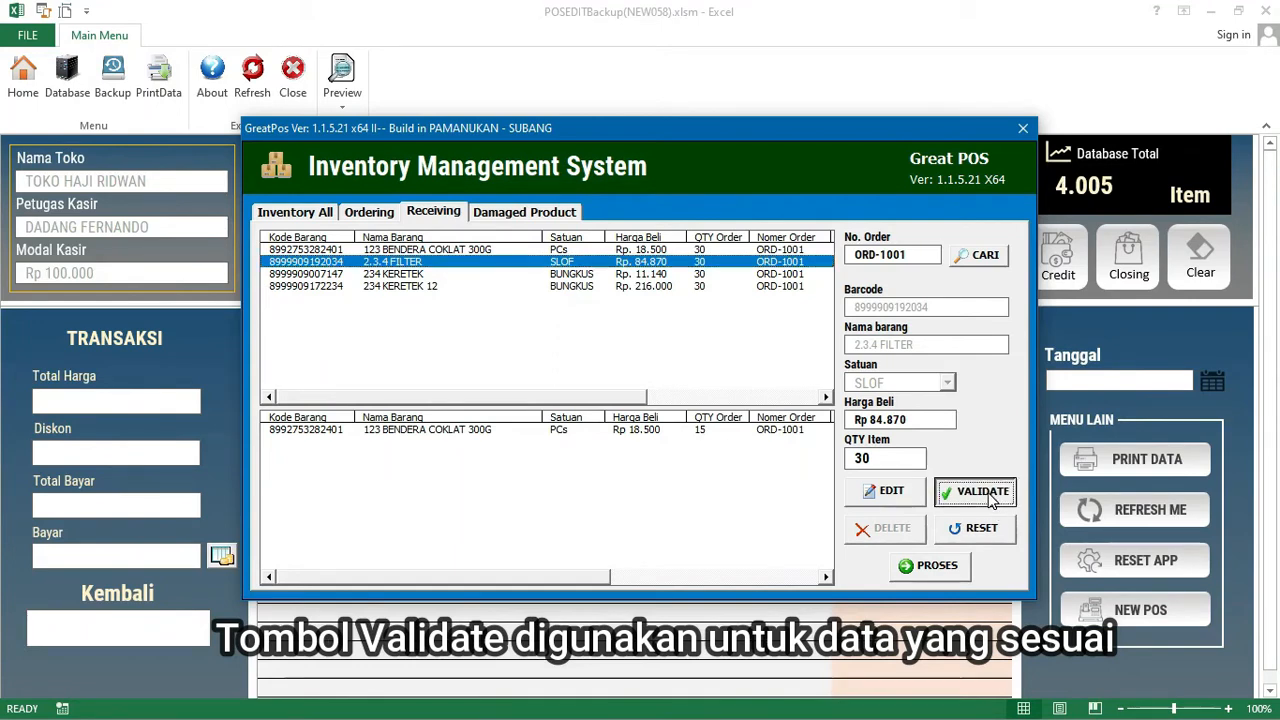
pyautogui.click(694, 432)
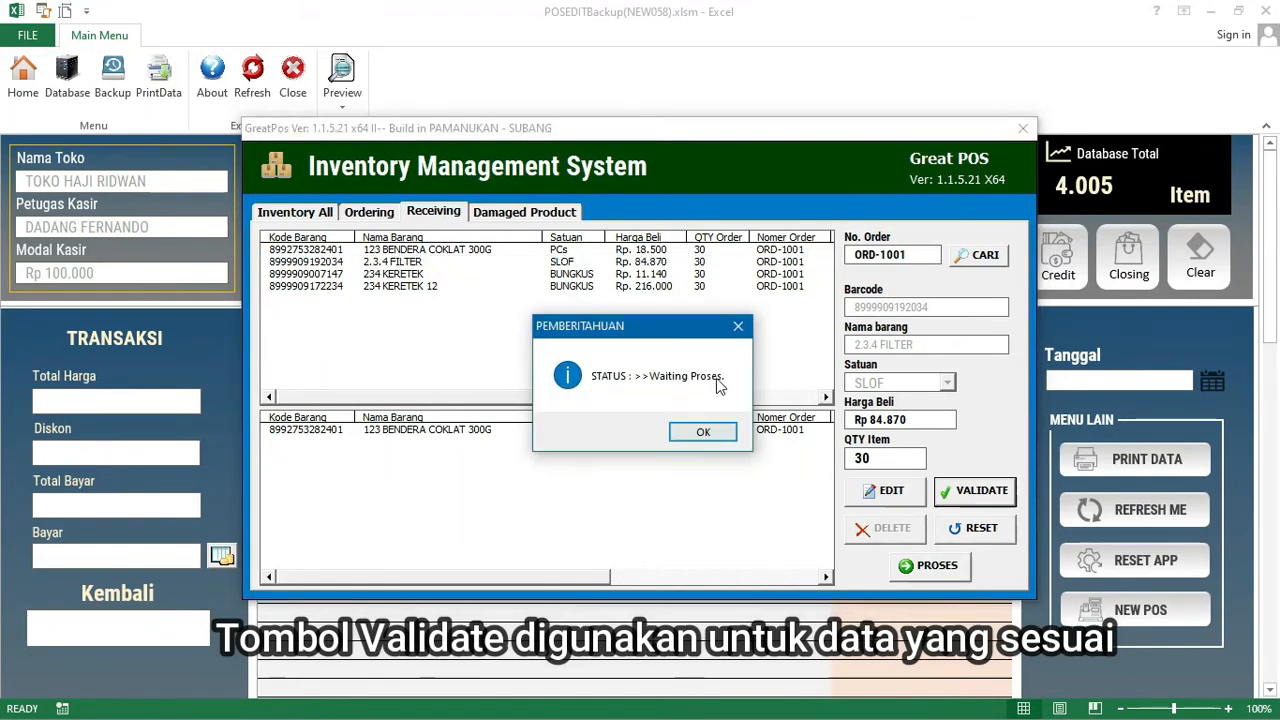
pyautogui.click(694, 432)
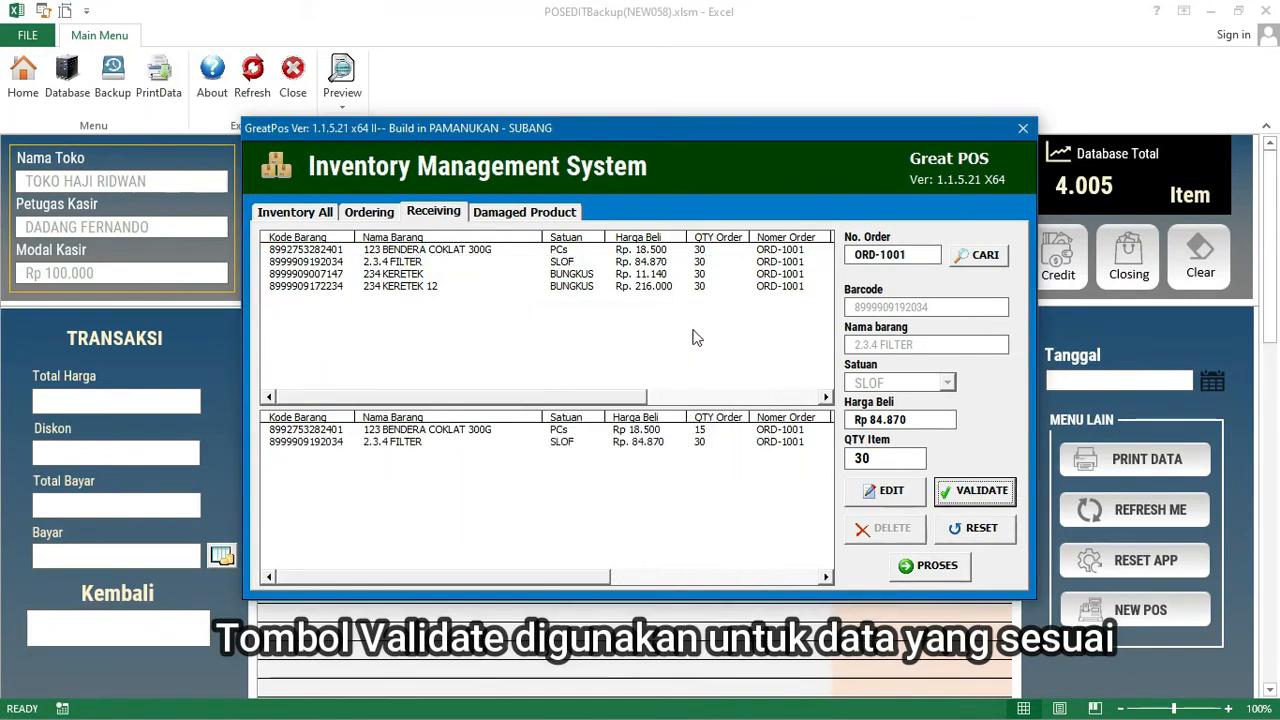
# Step: Validate the ordered item 234 KERETEK with its quantity as ordered
pyautogui.click(397, 276)
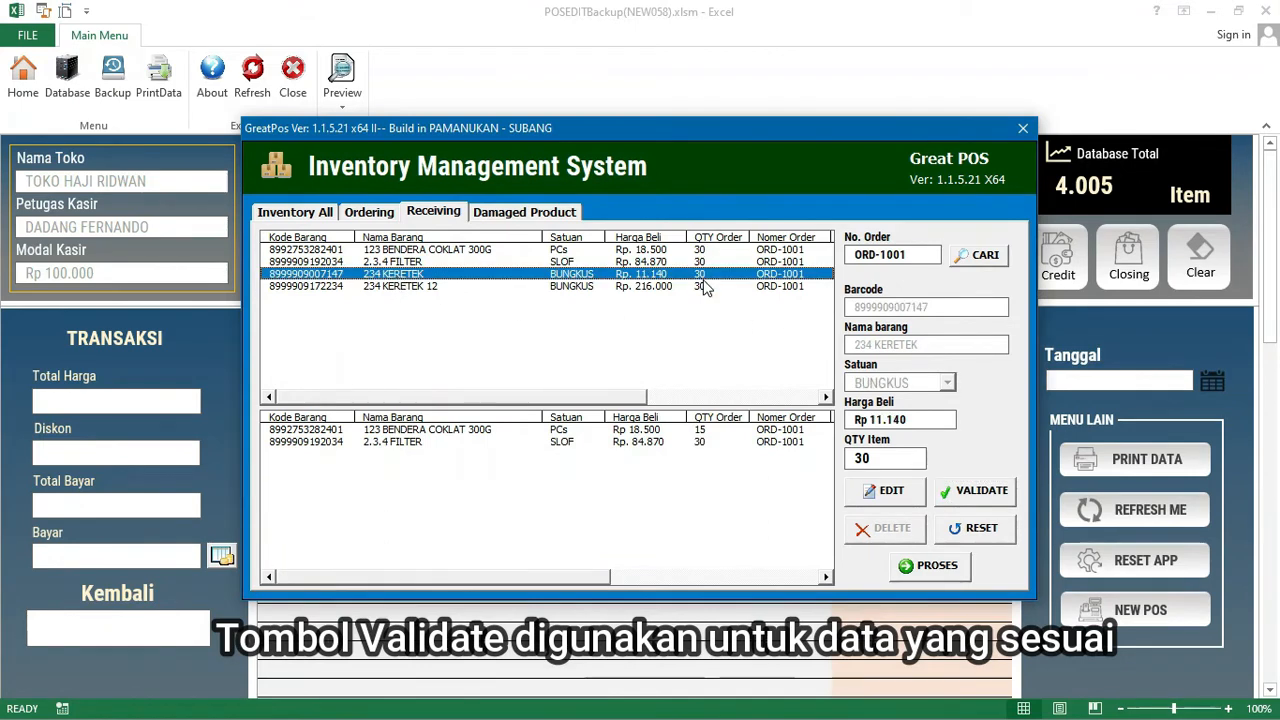
pyautogui.click(1008, 498)
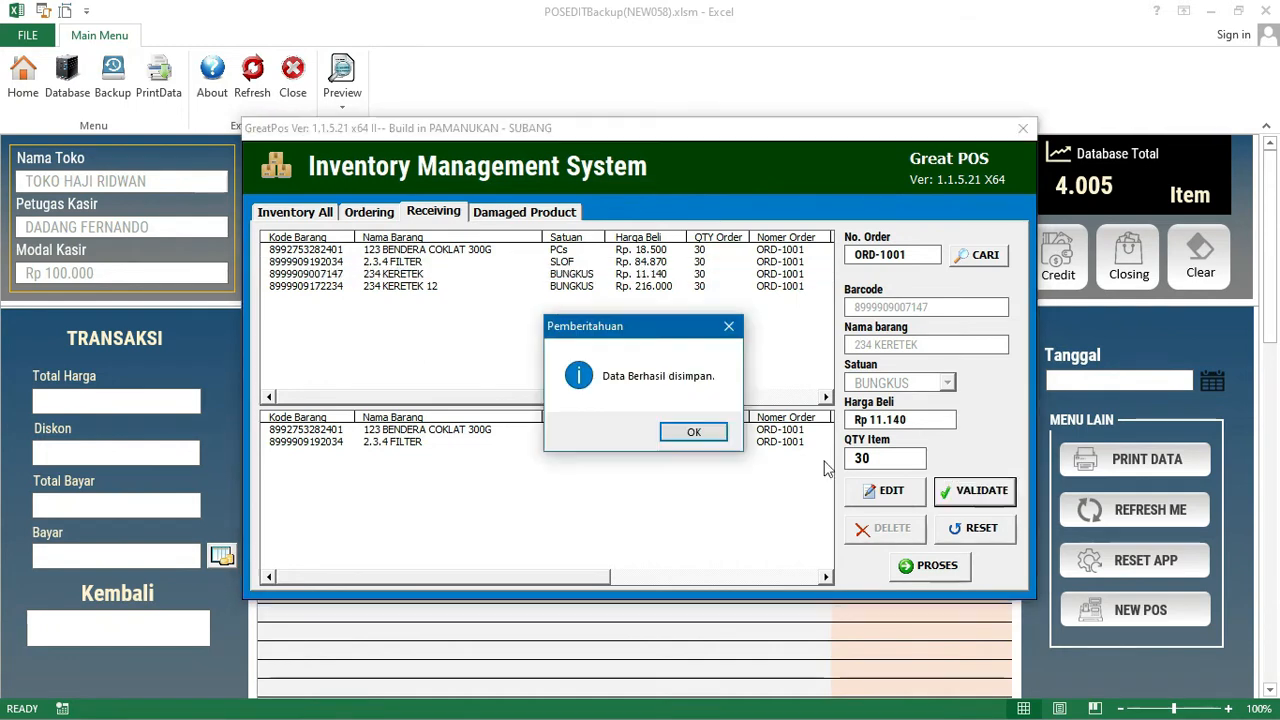
pyautogui.click(694, 431)
pyautogui.click(709, 431)
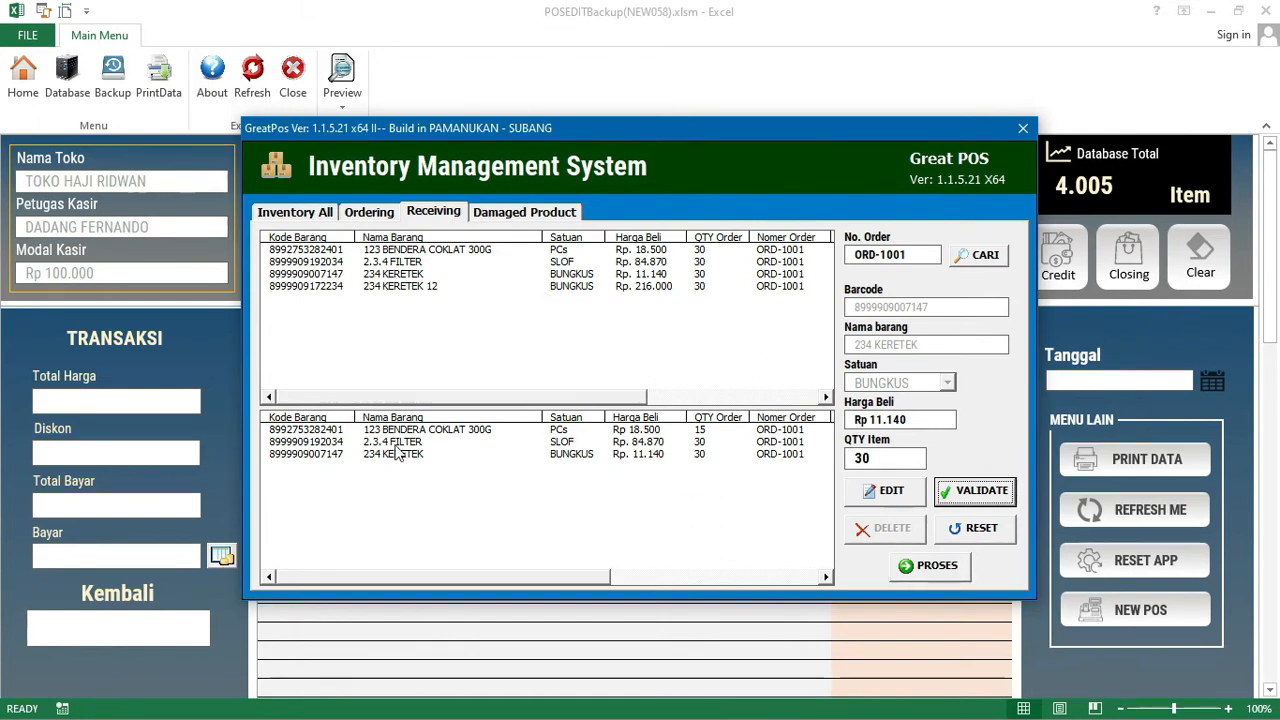
# Step: Compare the inventory stock of 123 BENDERA COKLAT 300G, 2.3.4 FILTER and 234 KERETEK with their quantities in the receiving list
pyautogui.click(303, 214)
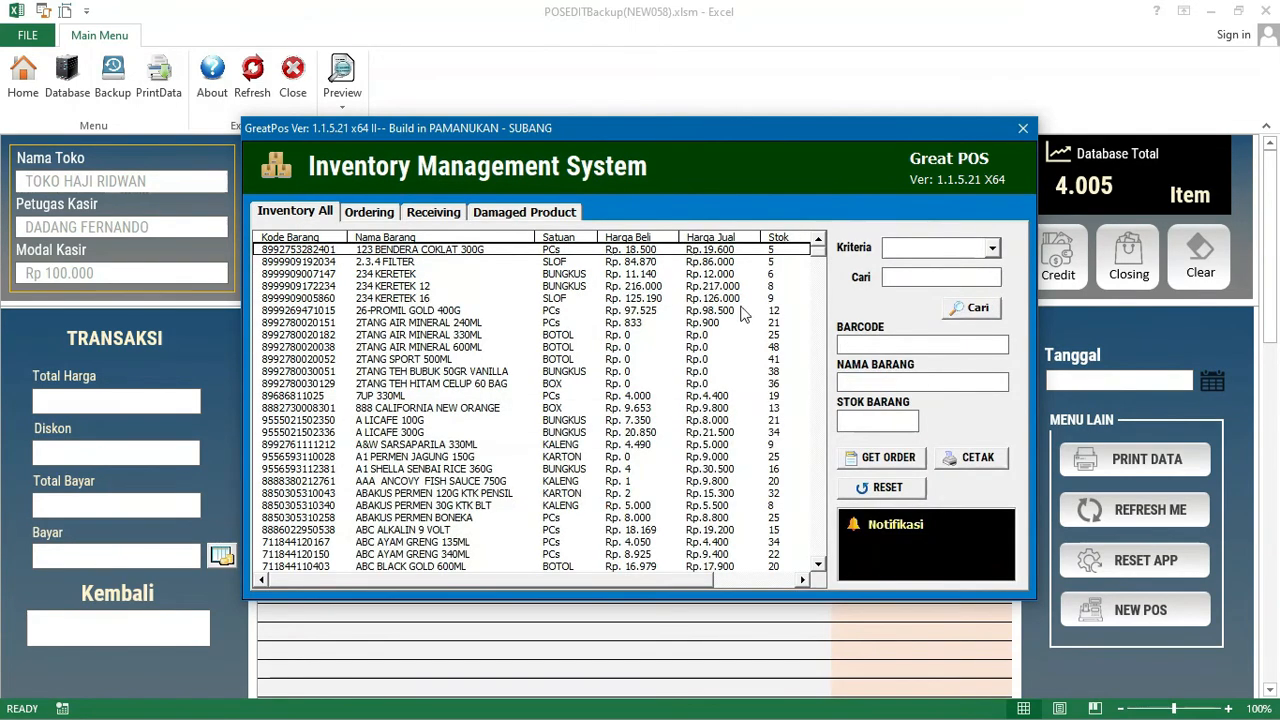
pyautogui.click(769, 253)
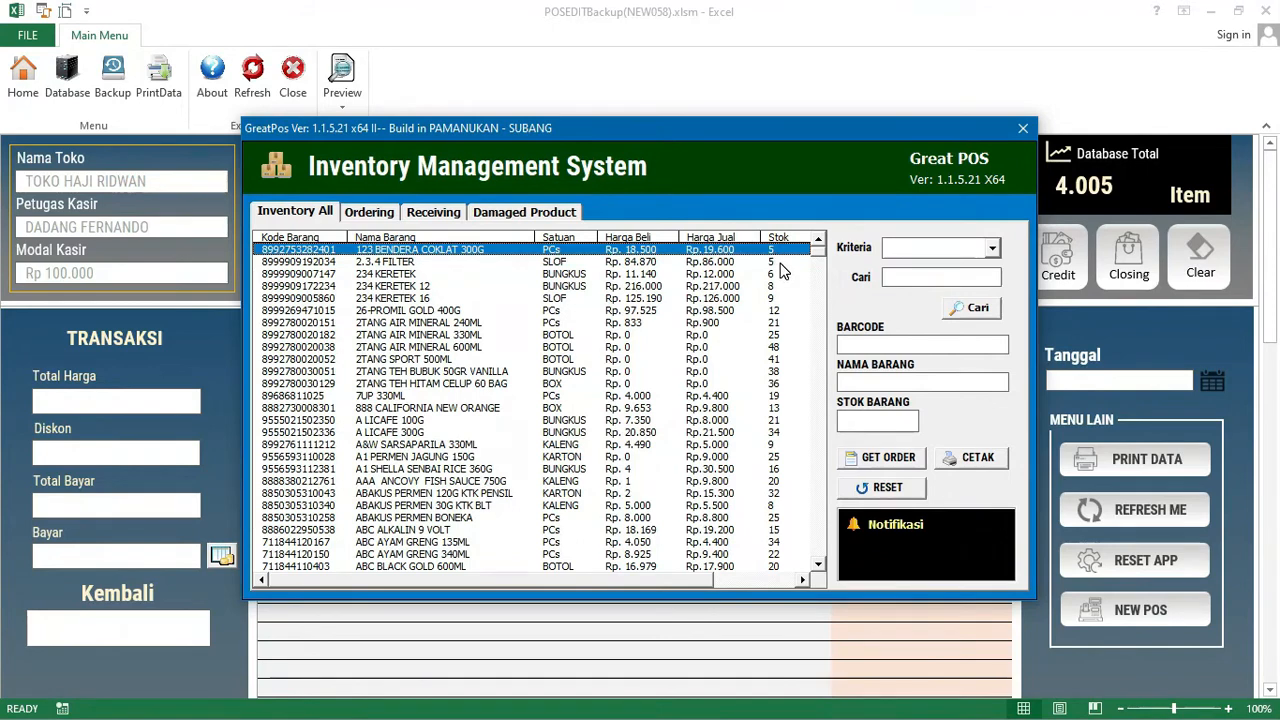
pyautogui.click(409, 266)
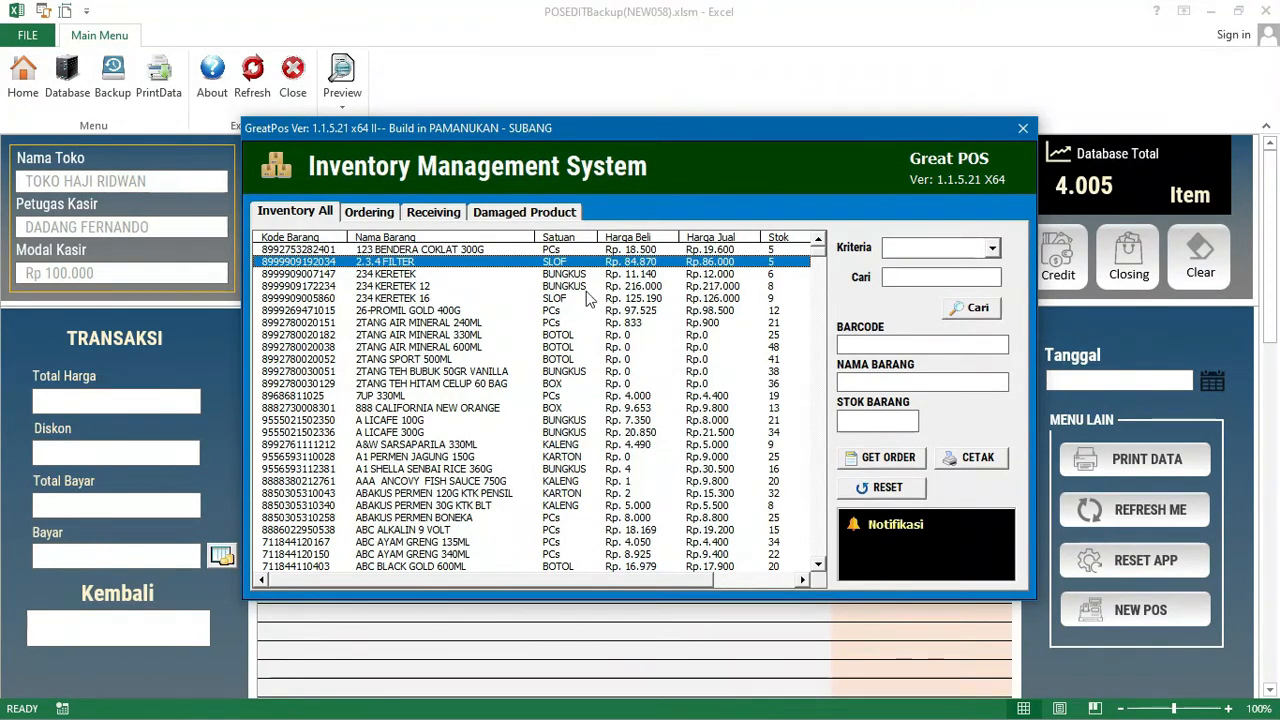
pyautogui.click(392, 278)
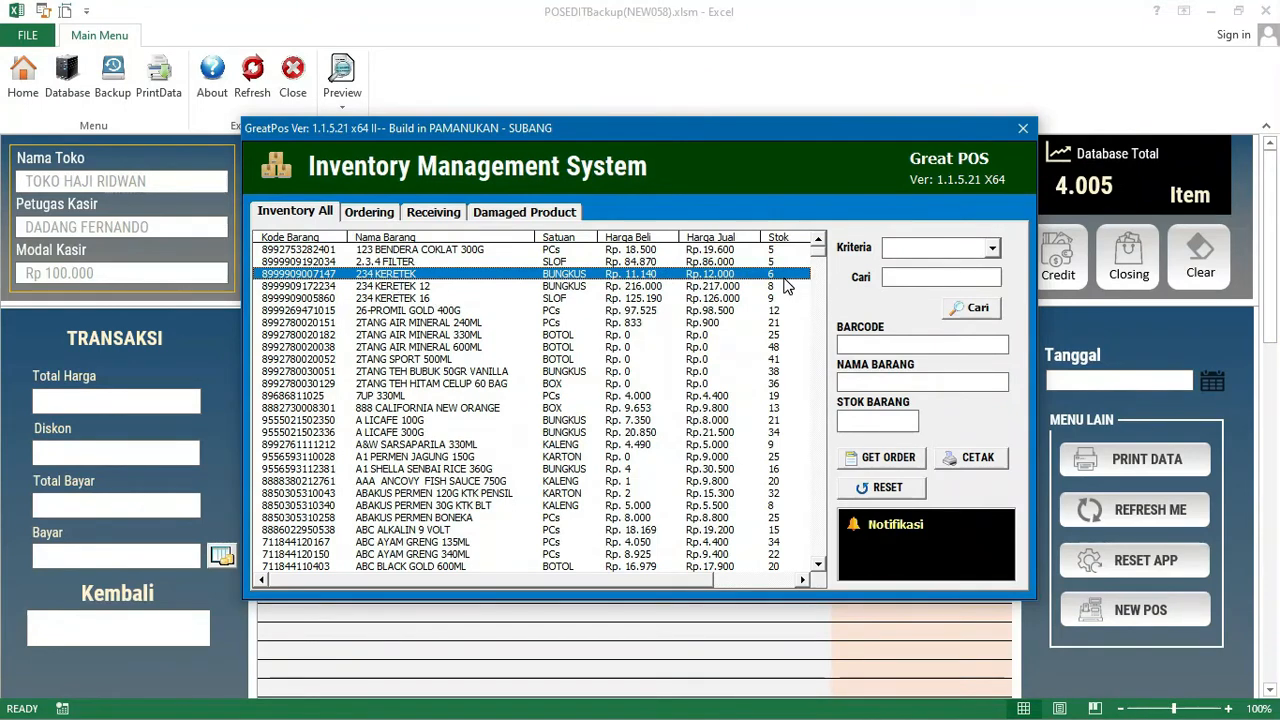
pyautogui.click(434, 212)
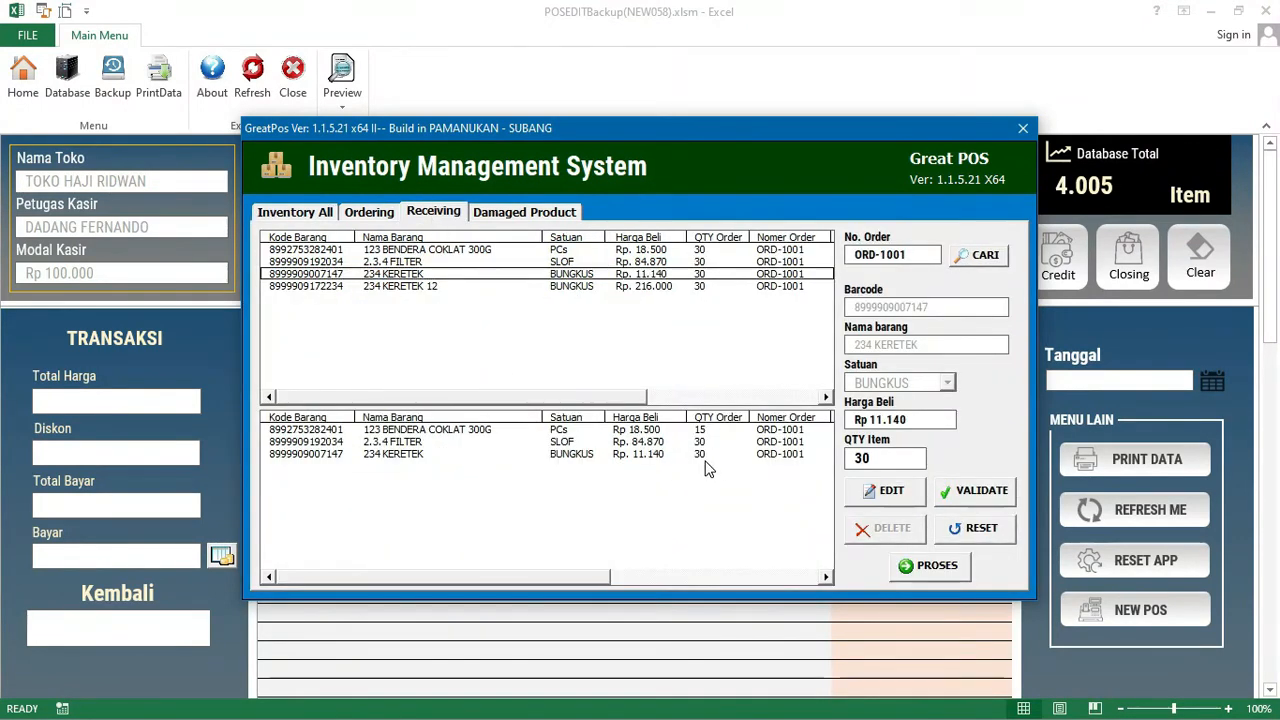
pyautogui.click(316, 216)
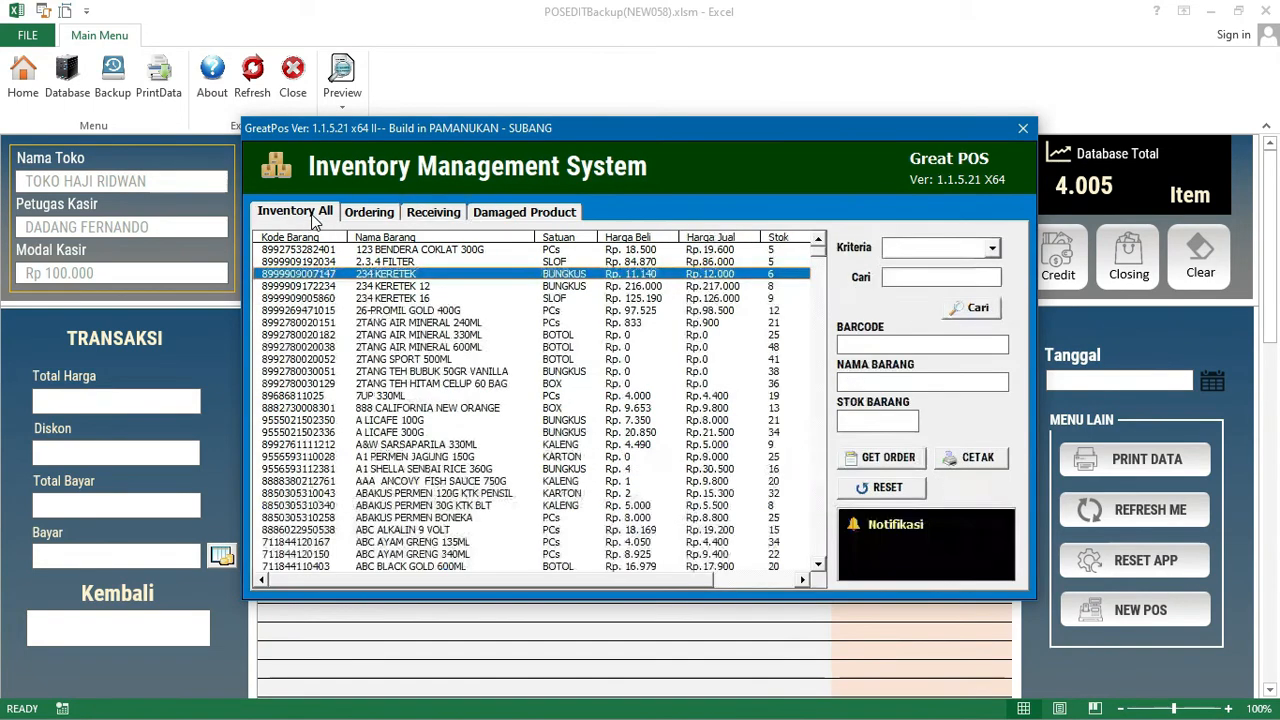
pyautogui.click(777, 251)
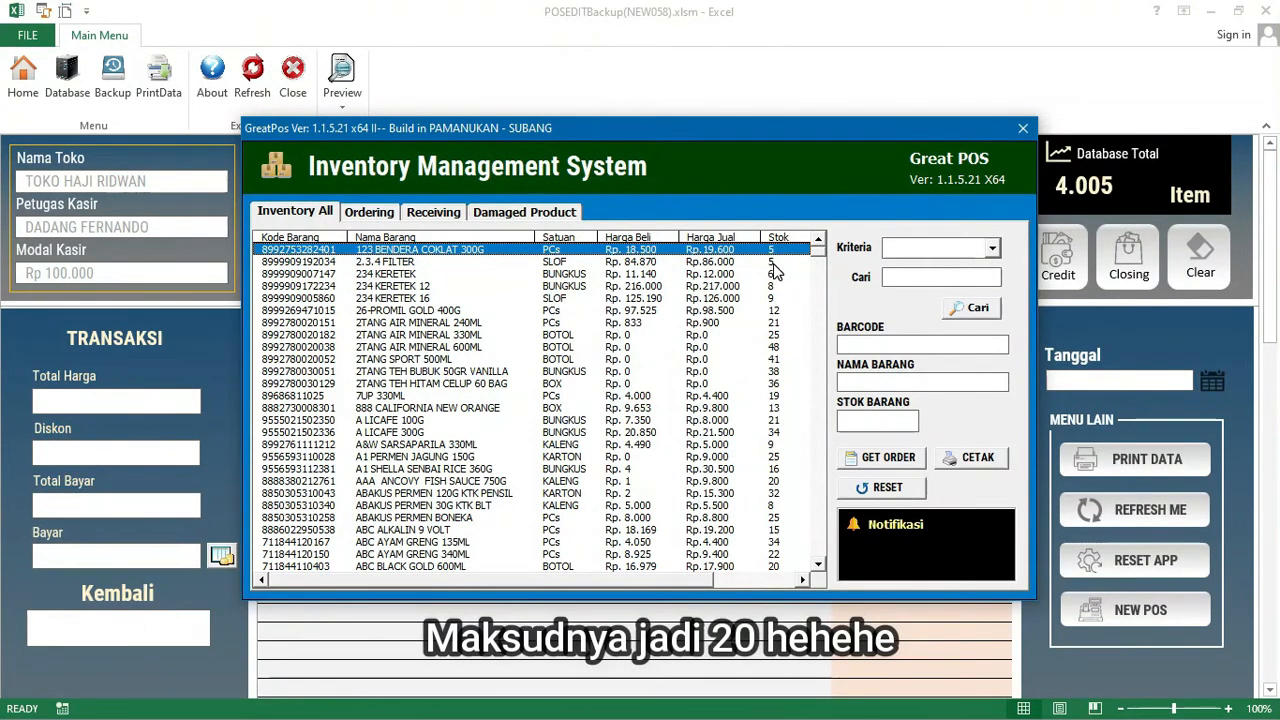
pyautogui.click(776, 263)
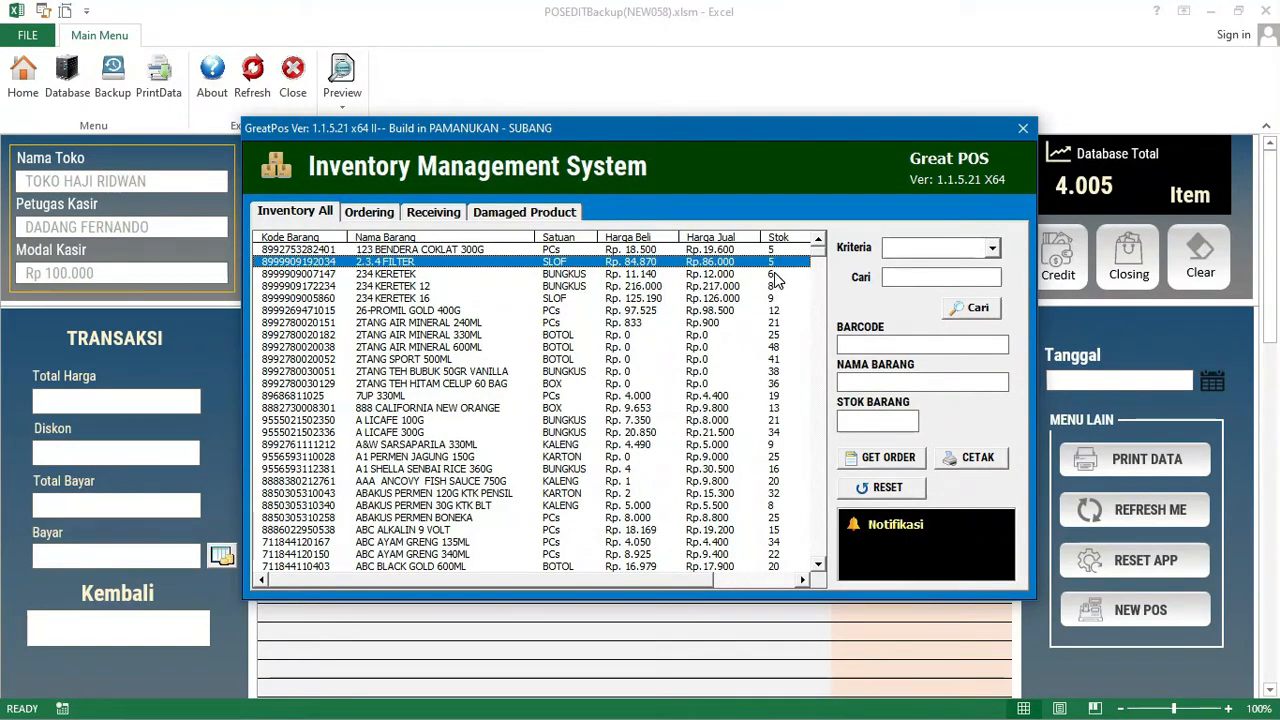
pyautogui.click(773, 273)
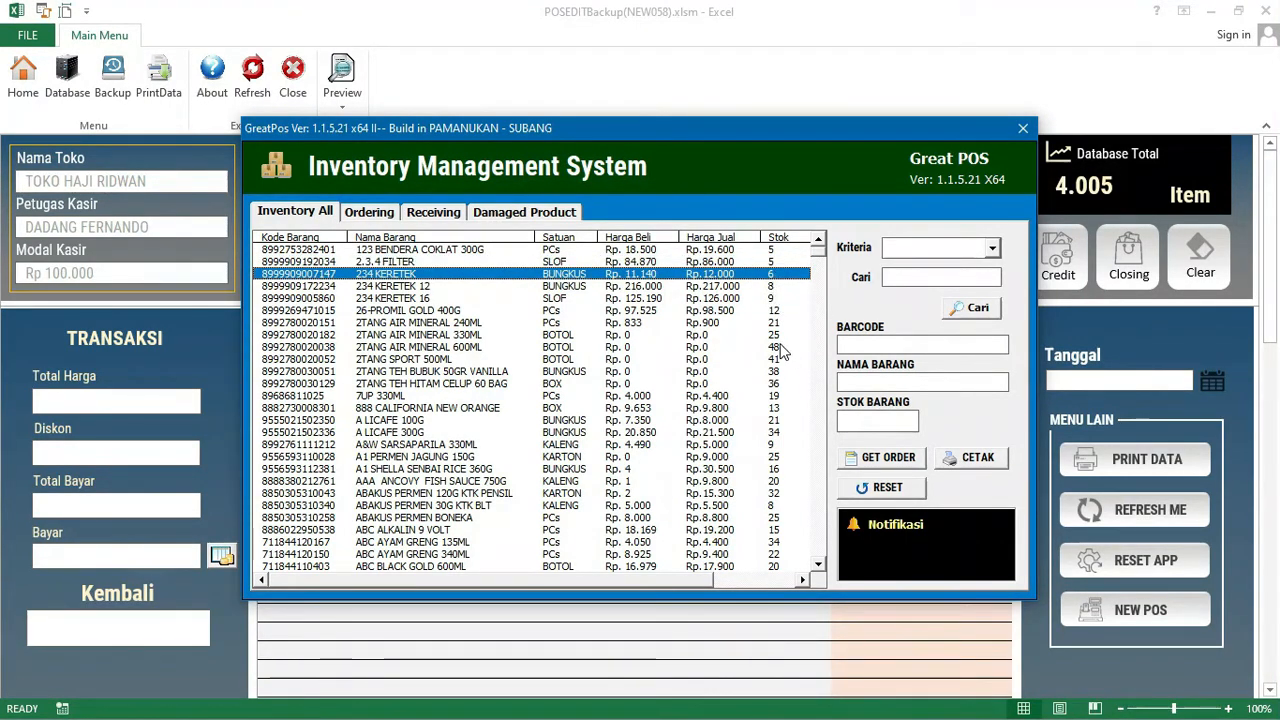
# Step: Process the three waiting items in the receiving list, confirm the posting and review their stock in the full inventory
pyautogui.click(440, 213)
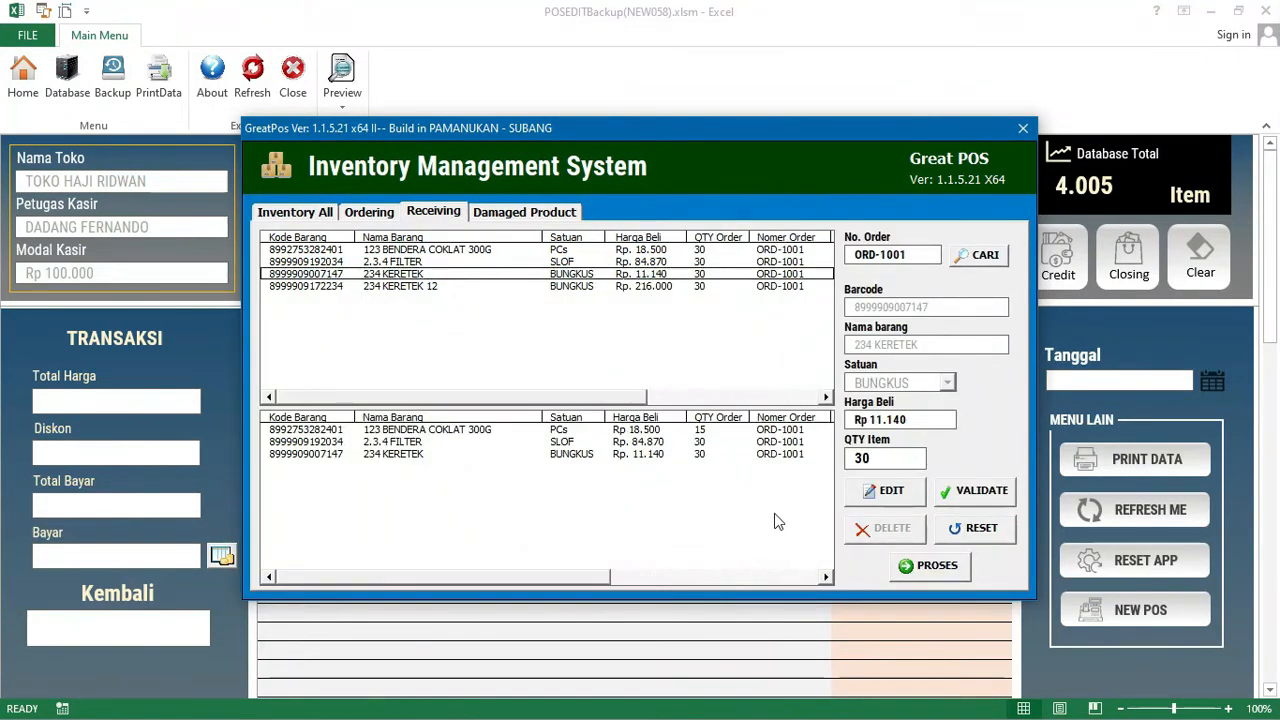
pyautogui.moveTo(583, 574); pyautogui.dragTo(940, 576)
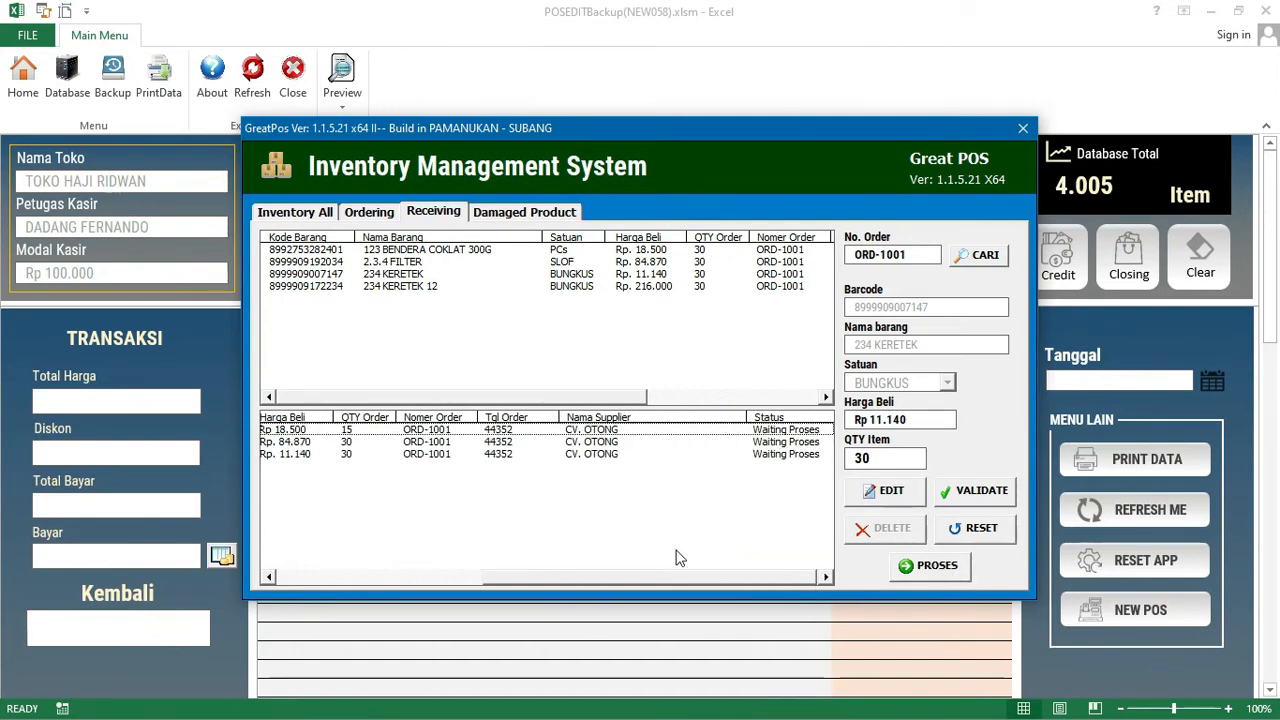
pyautogui.click(951, 571)
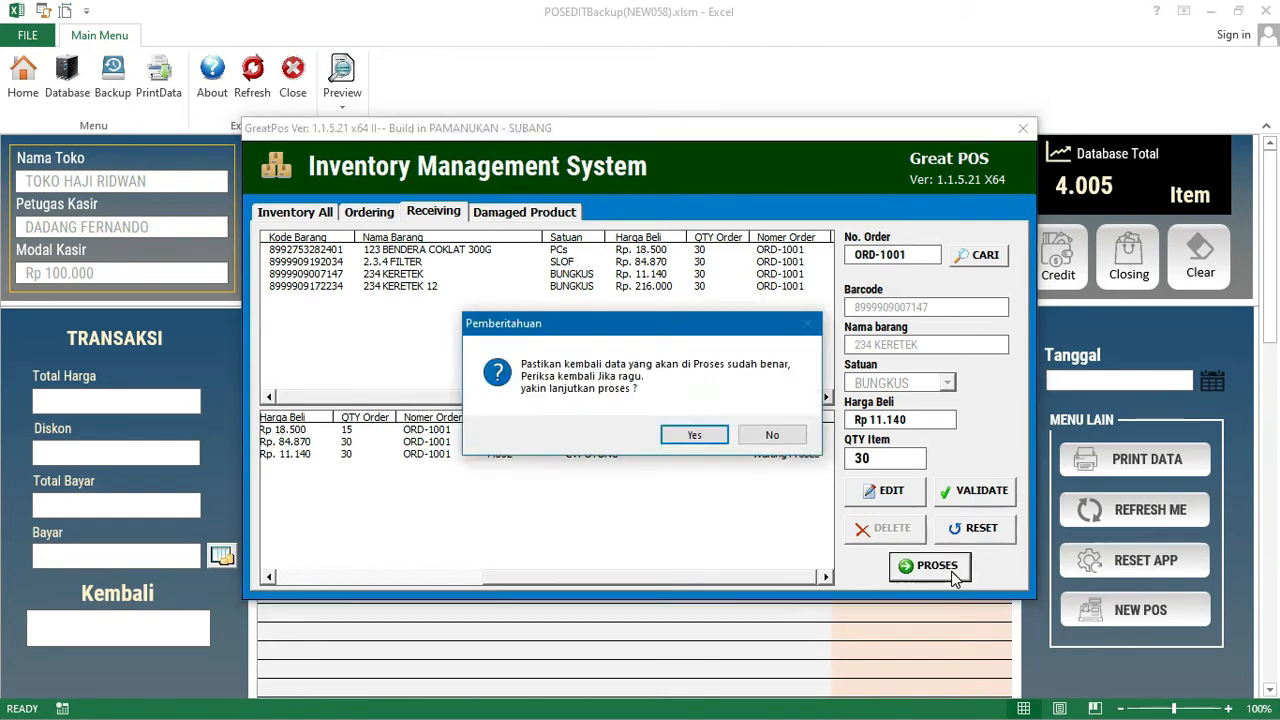
pyautogui.click(706, 440)
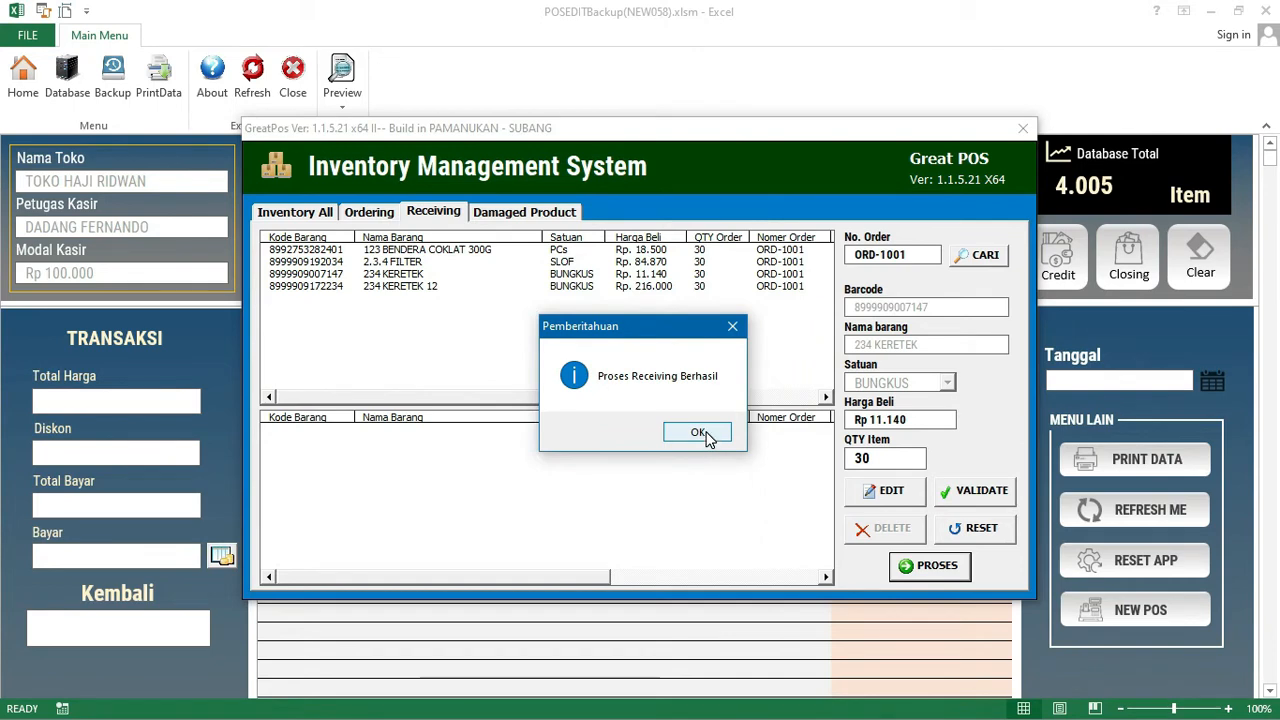
pyautogui.click(699, 433)
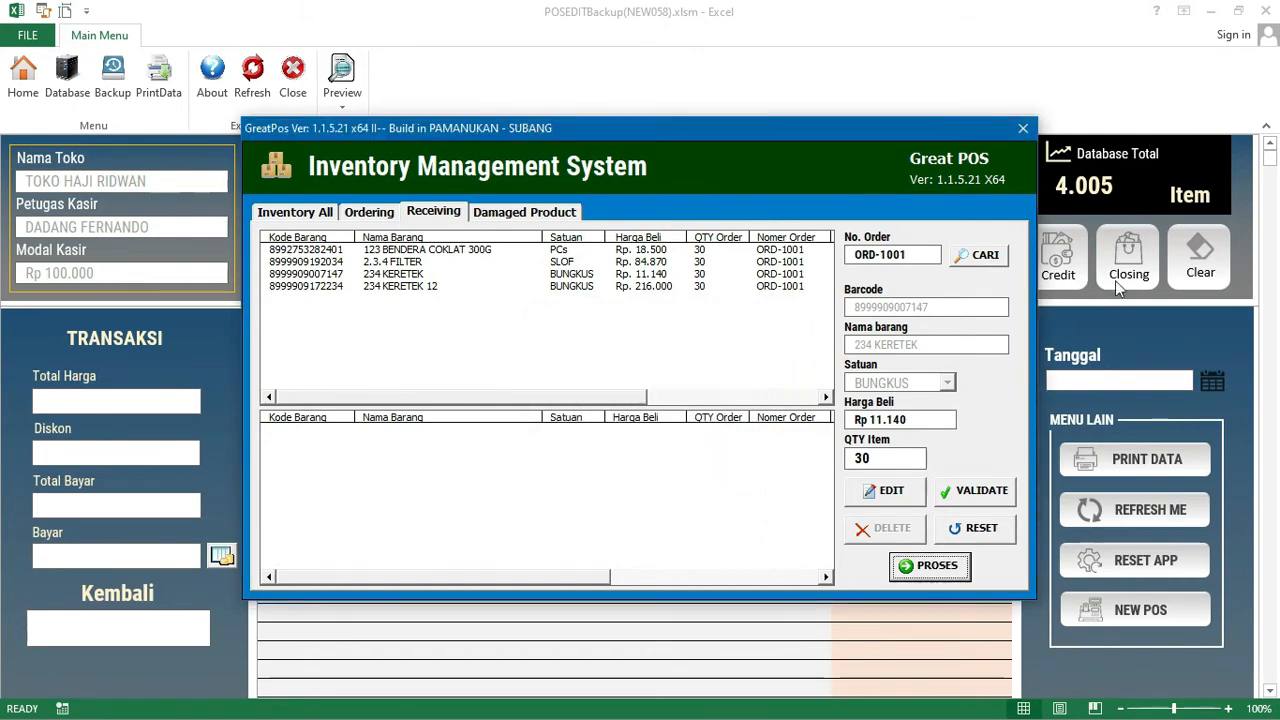
pyautogui.click(310, 219)
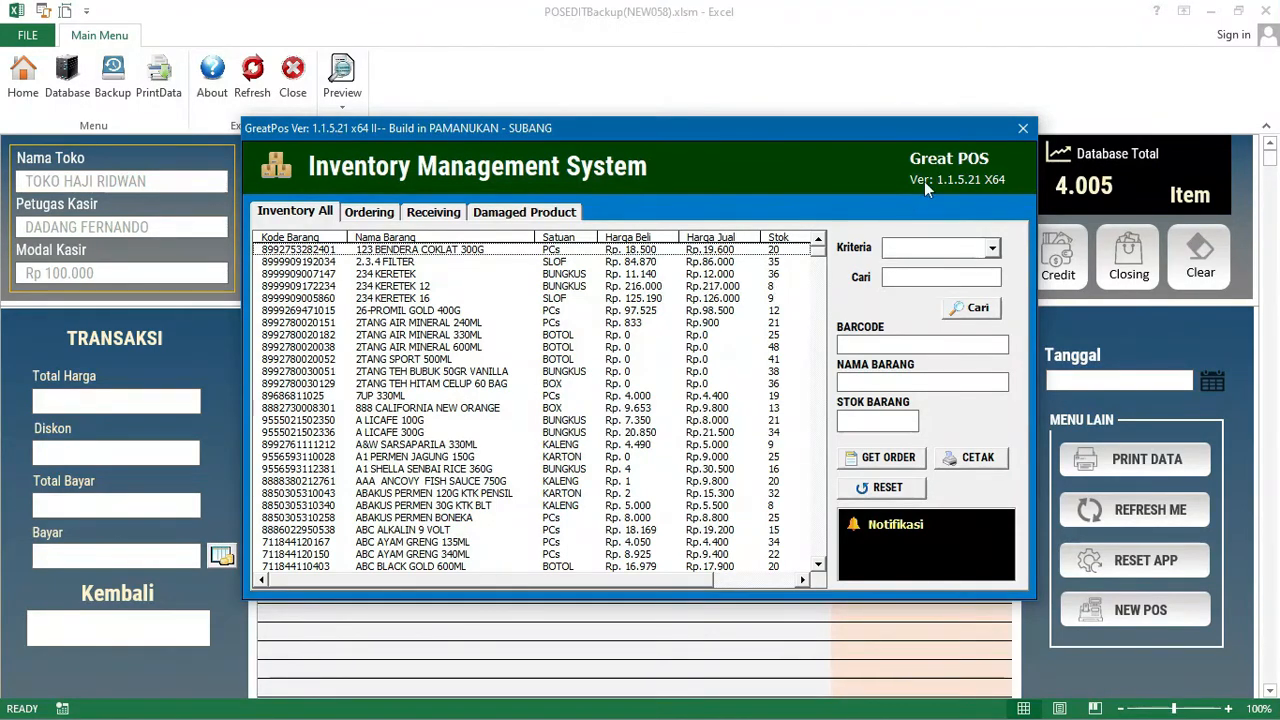
# Step: Leave the inventory system and search the receiving records in the print data window by the order number
pyautogui.click(1023, 130)
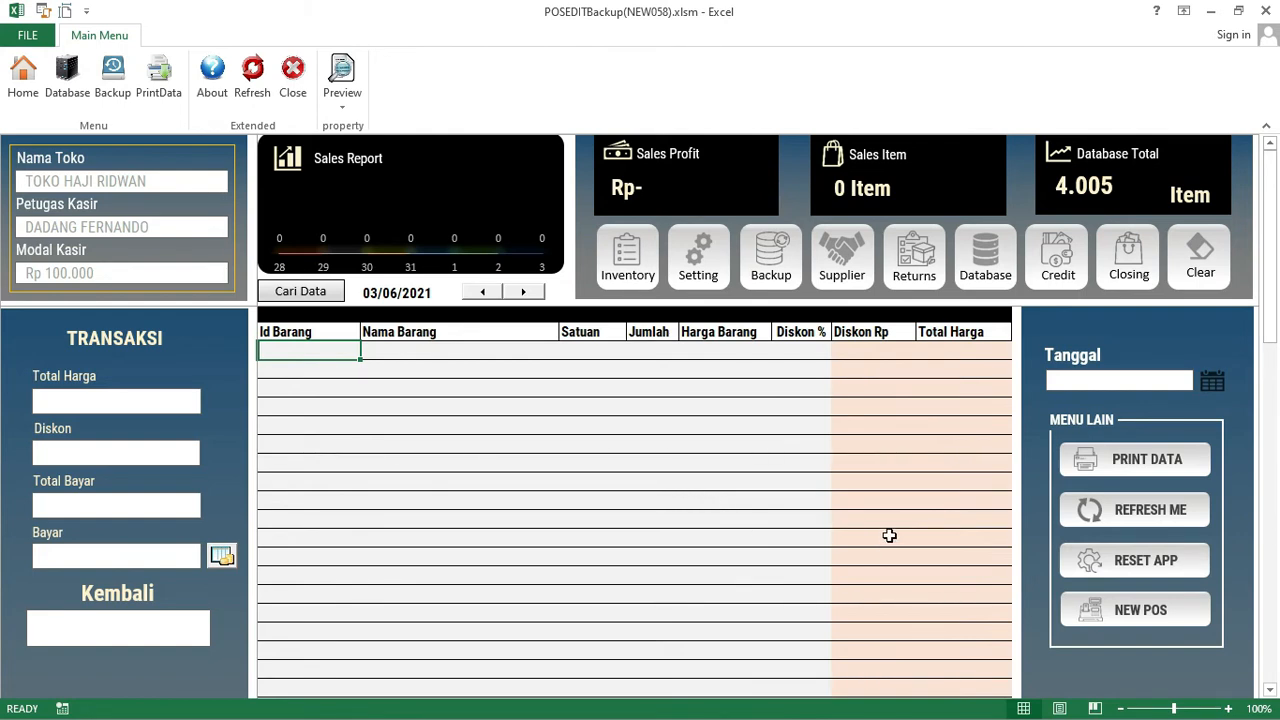
pyautogui.click(1180, 469)
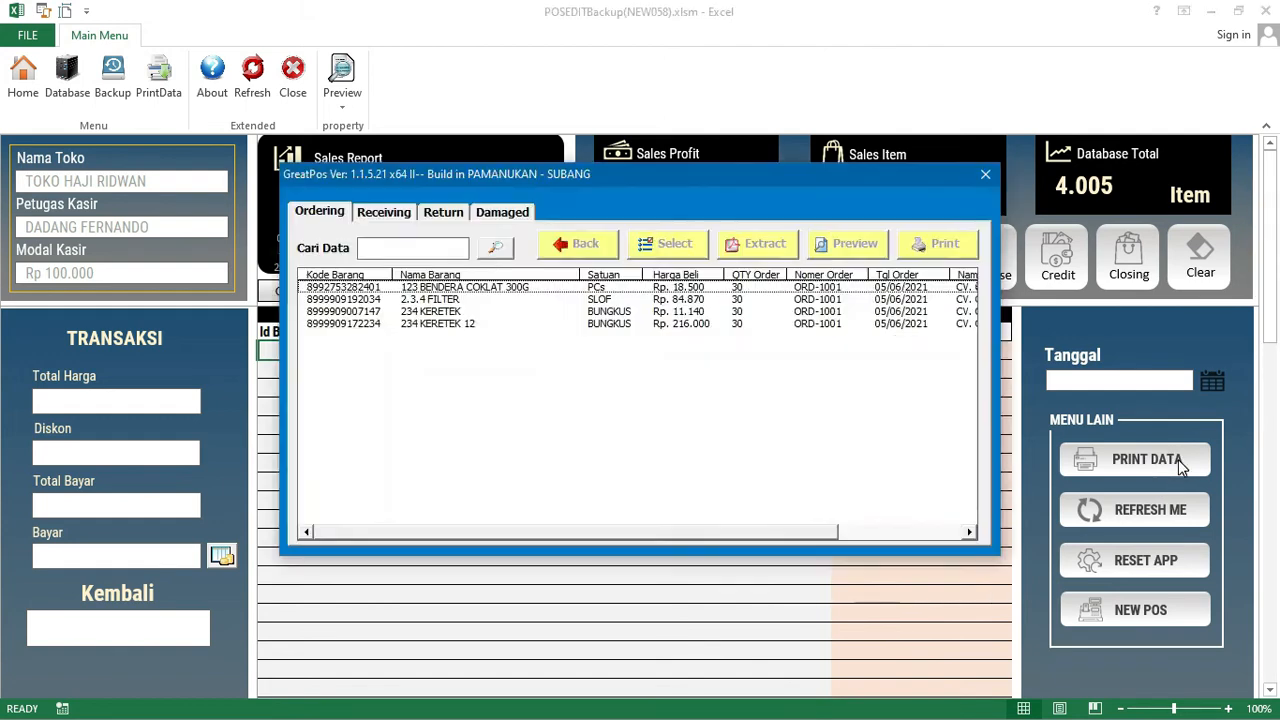
pyautogui.click(371, 219)
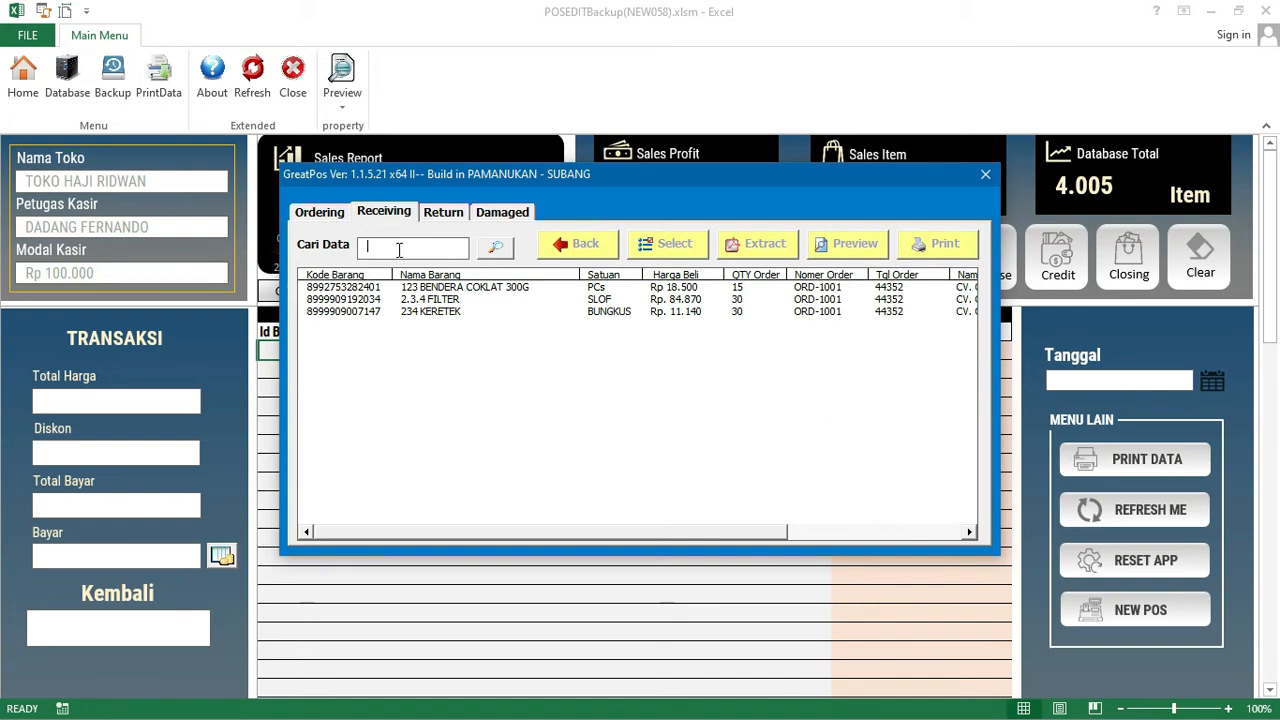
pyautogui.click(399, 249)
pyautogui.write('ORD-1001')
pyautogui.click(505, 252)
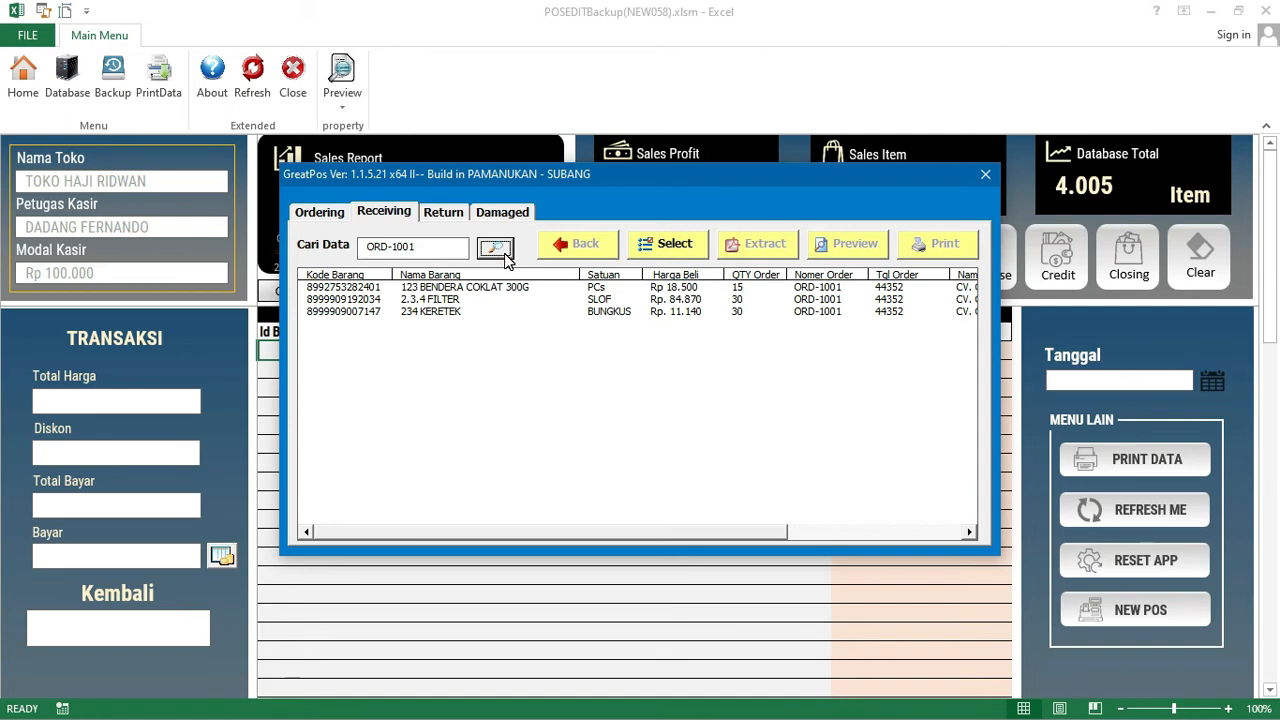
# Step: Select the found receiving records for printing and extract them as the PDF file RECEIVING into the coba folder, replacing the existing file
pyautogui.click(687, 257)
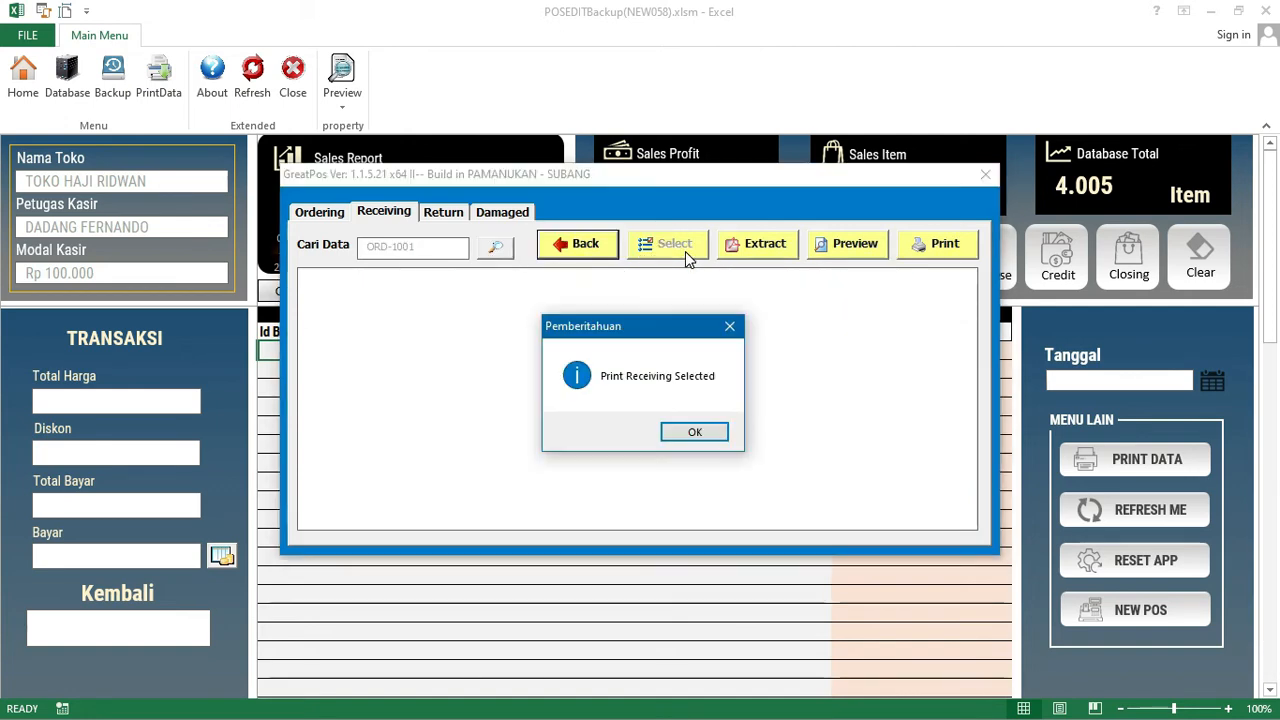
pyautogui.click(711, 434)
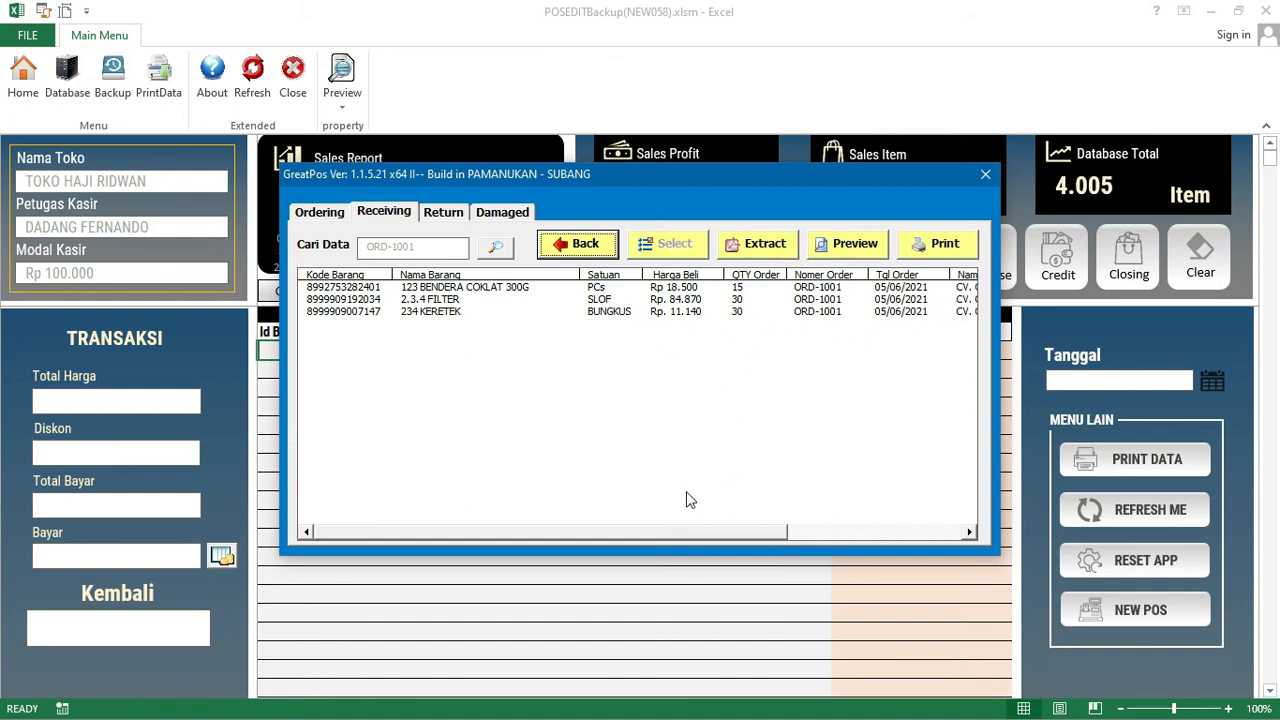
pyautogui.click(766, 250)
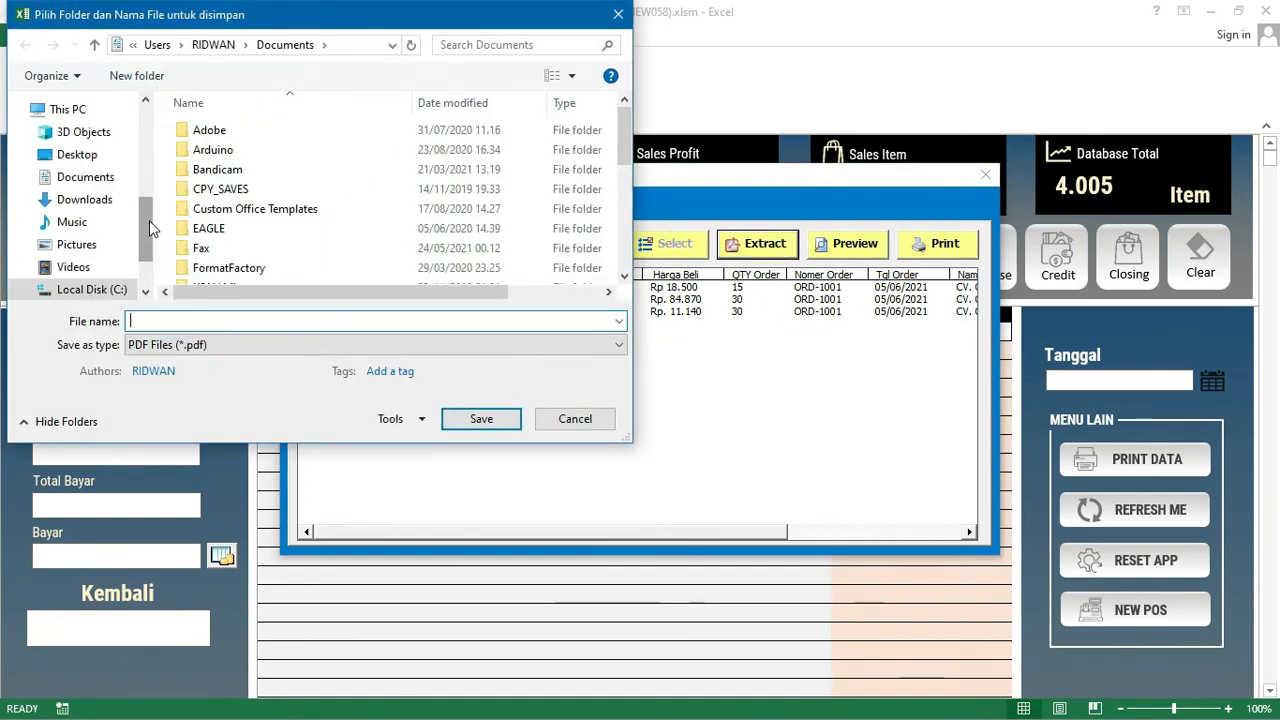
pyautogui.moveTo(149, 220); pyautogui.dragTo(152, 163)
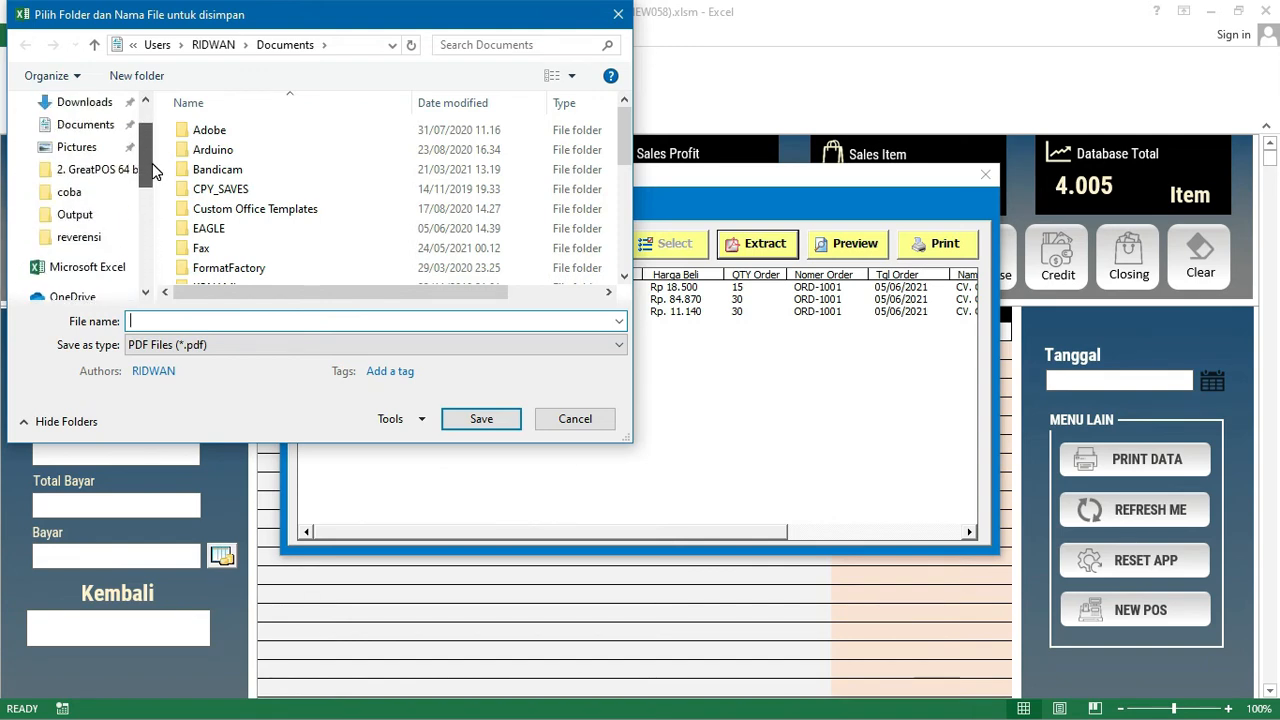
pyautogui.click(103, 192)
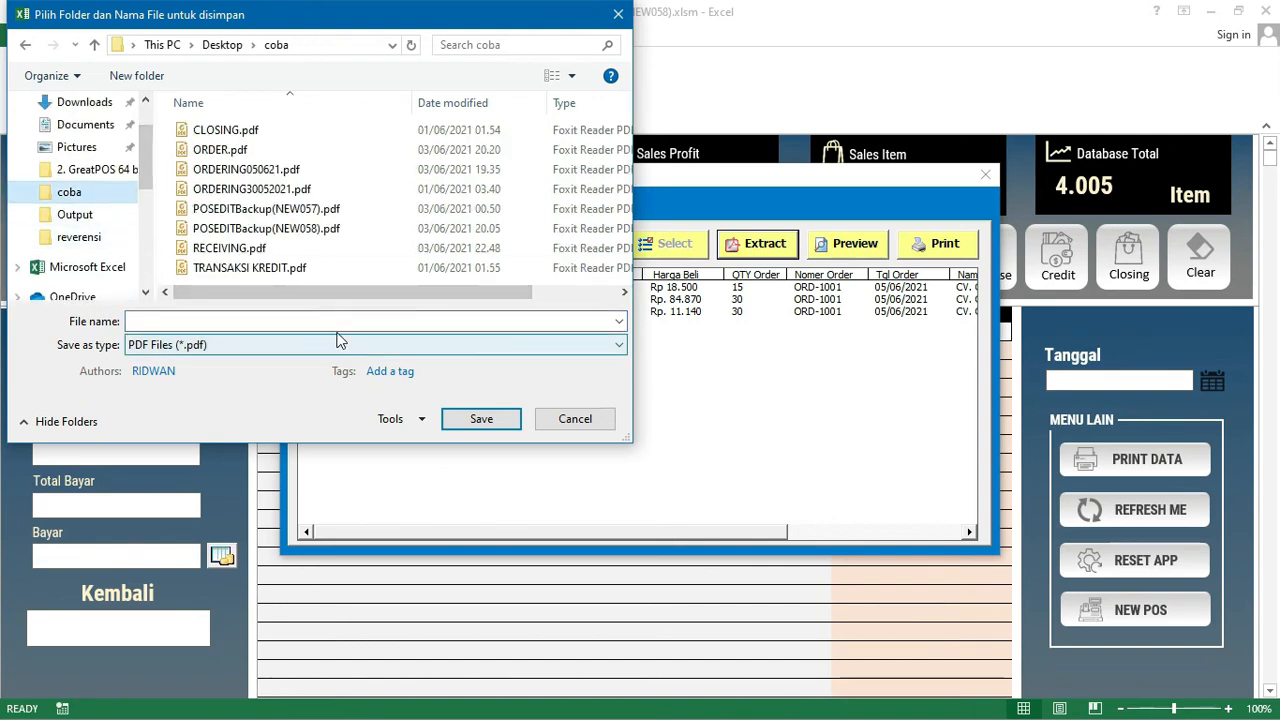
pyautogui.click(335, 322)
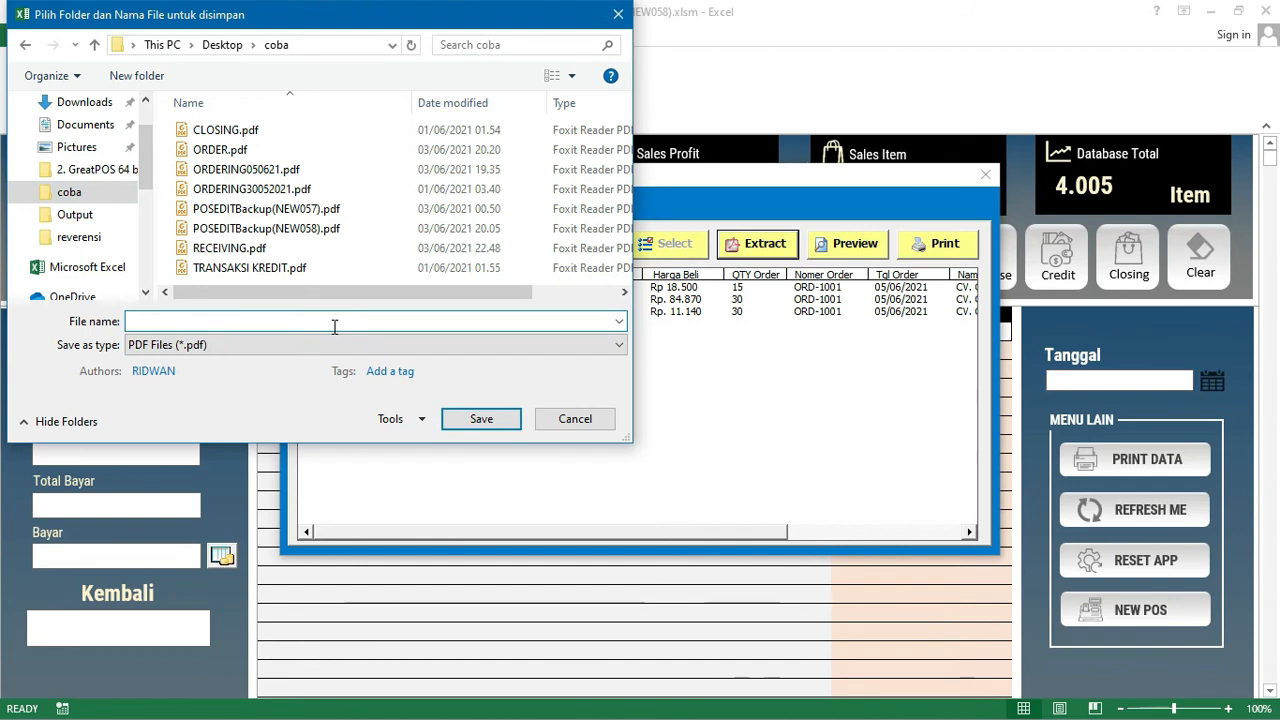
pyautogui.write('RECEI')
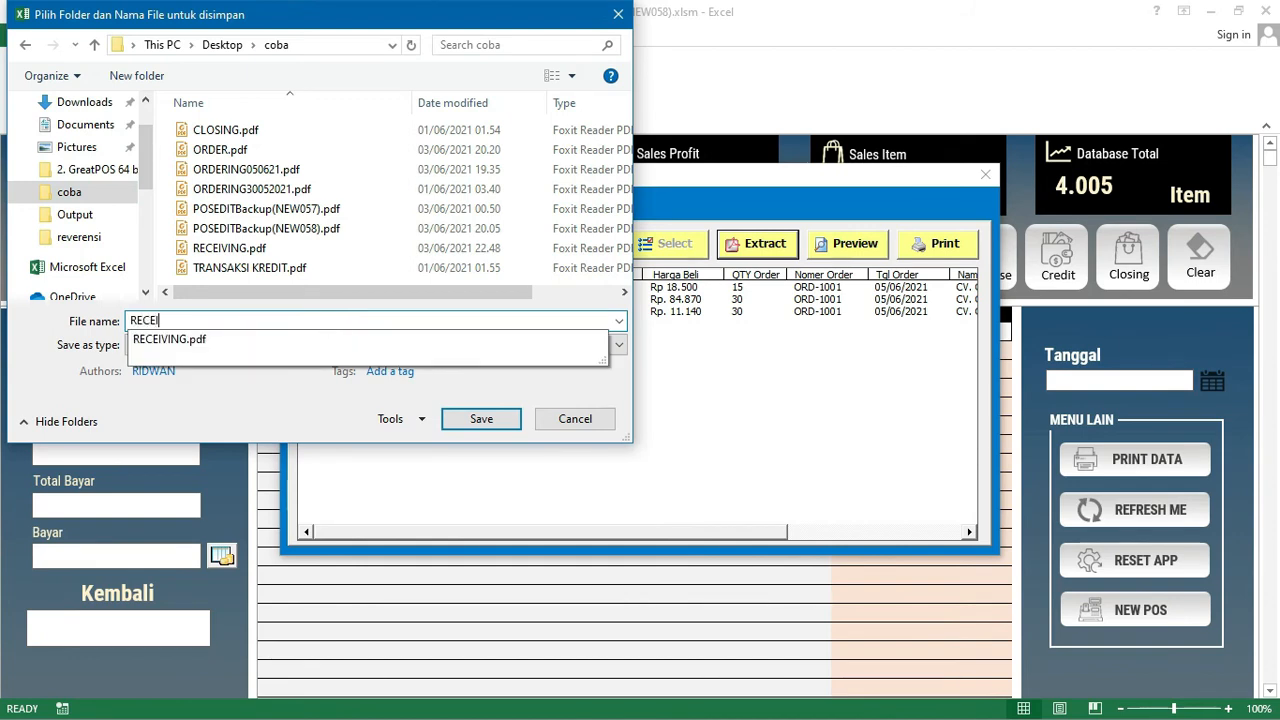
pyautogui.write('VING')
pyautogui.click(230, 257)
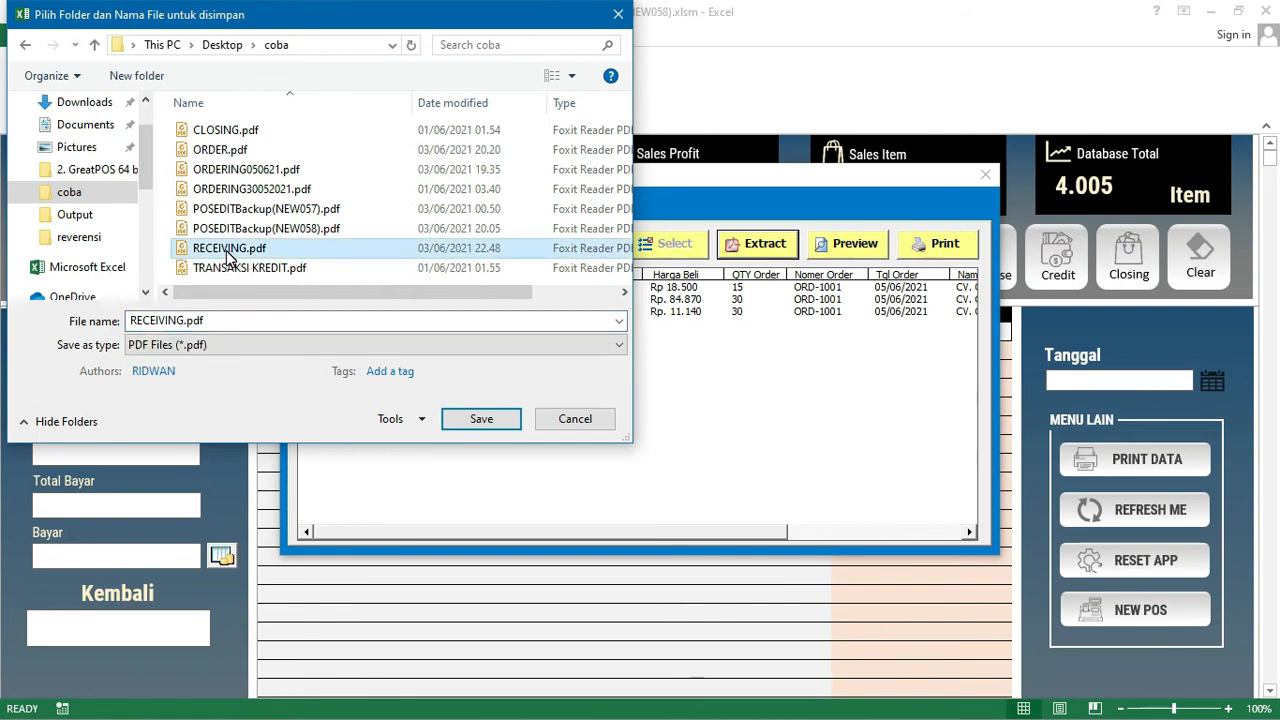
pyautogui.click(481, 421)
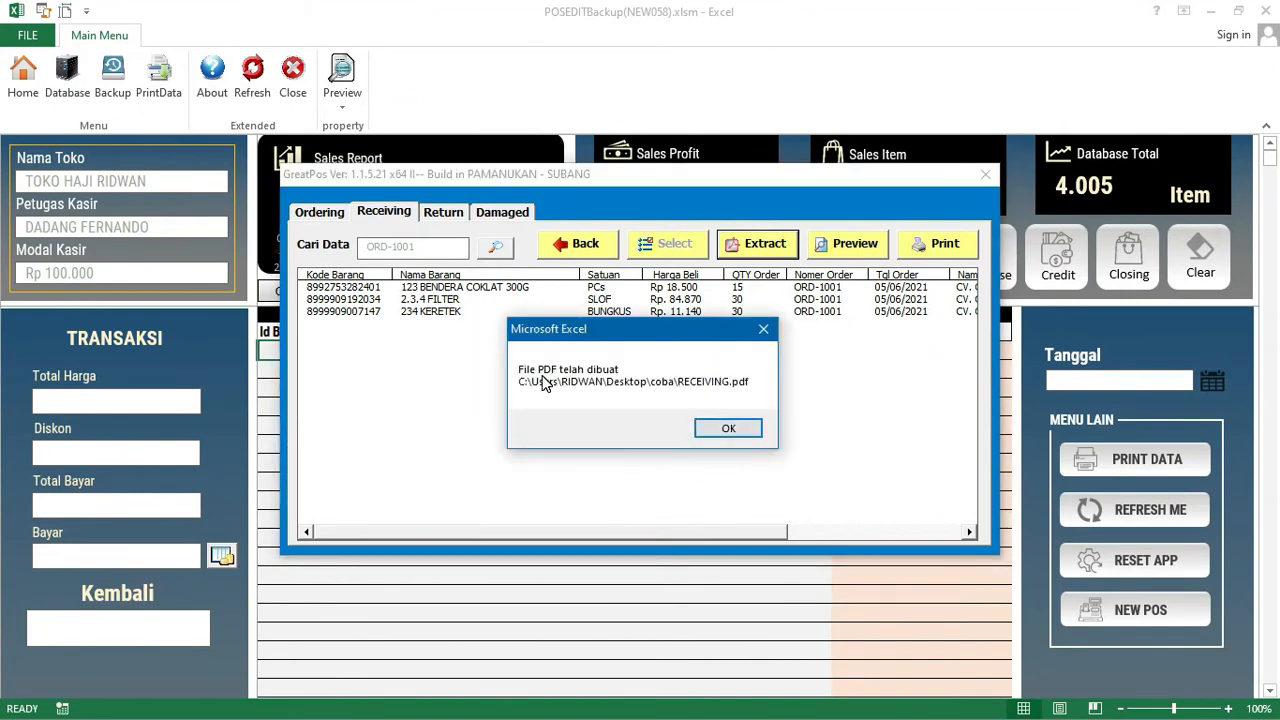
pyautogui.click(730, 429)
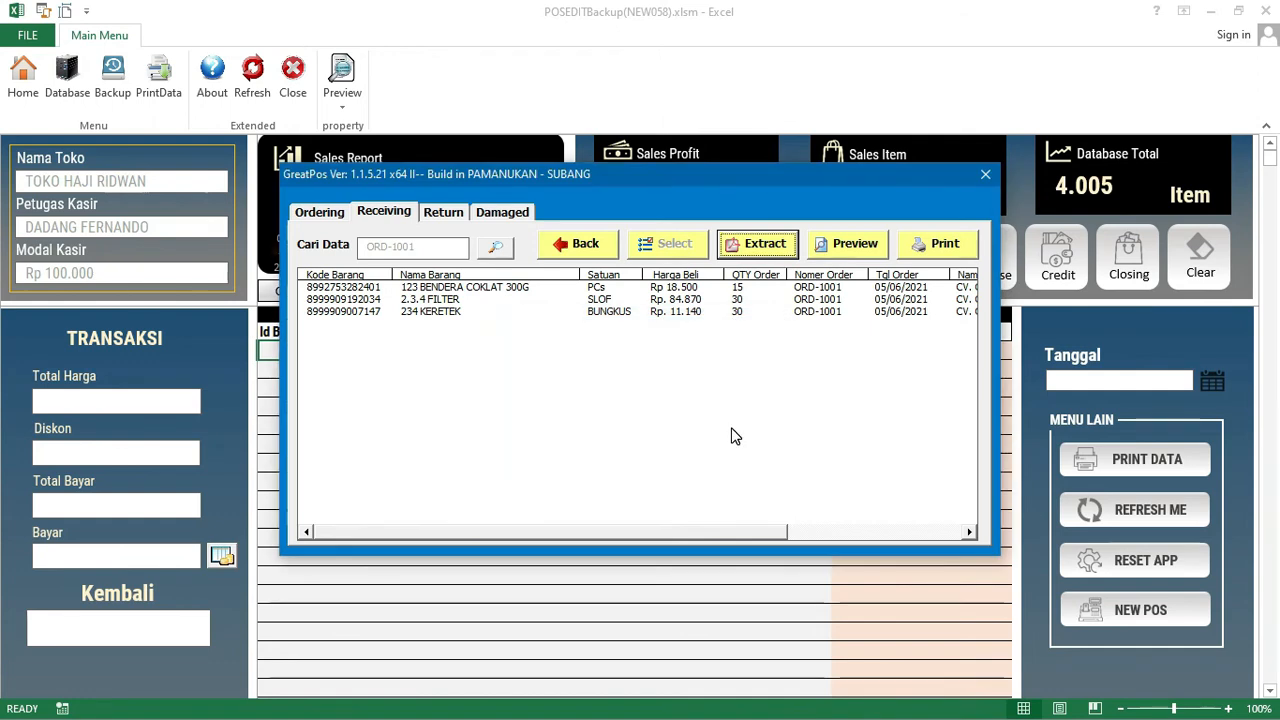
# Step: Close the print data window and open the exported RECEIVING.pdf from the desktop's coba folder to review the received note
pyautogui.click(985, 174)
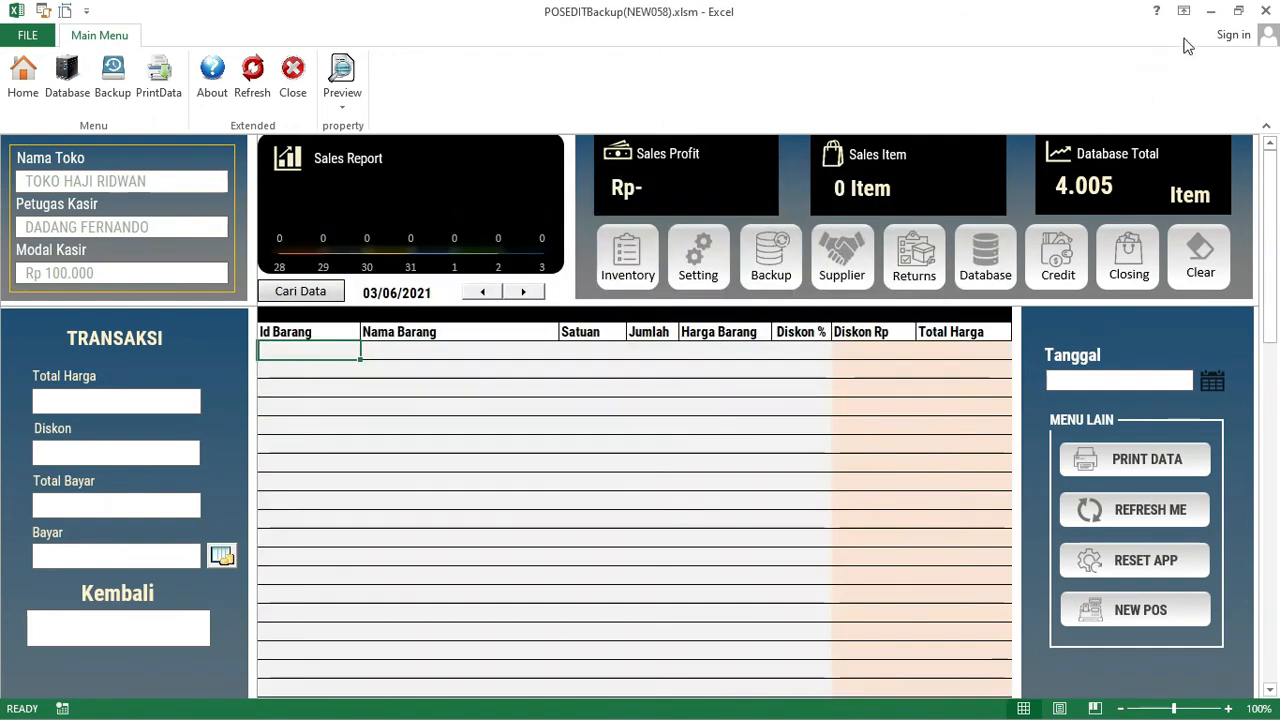
pyautogui.click(1210, 11)
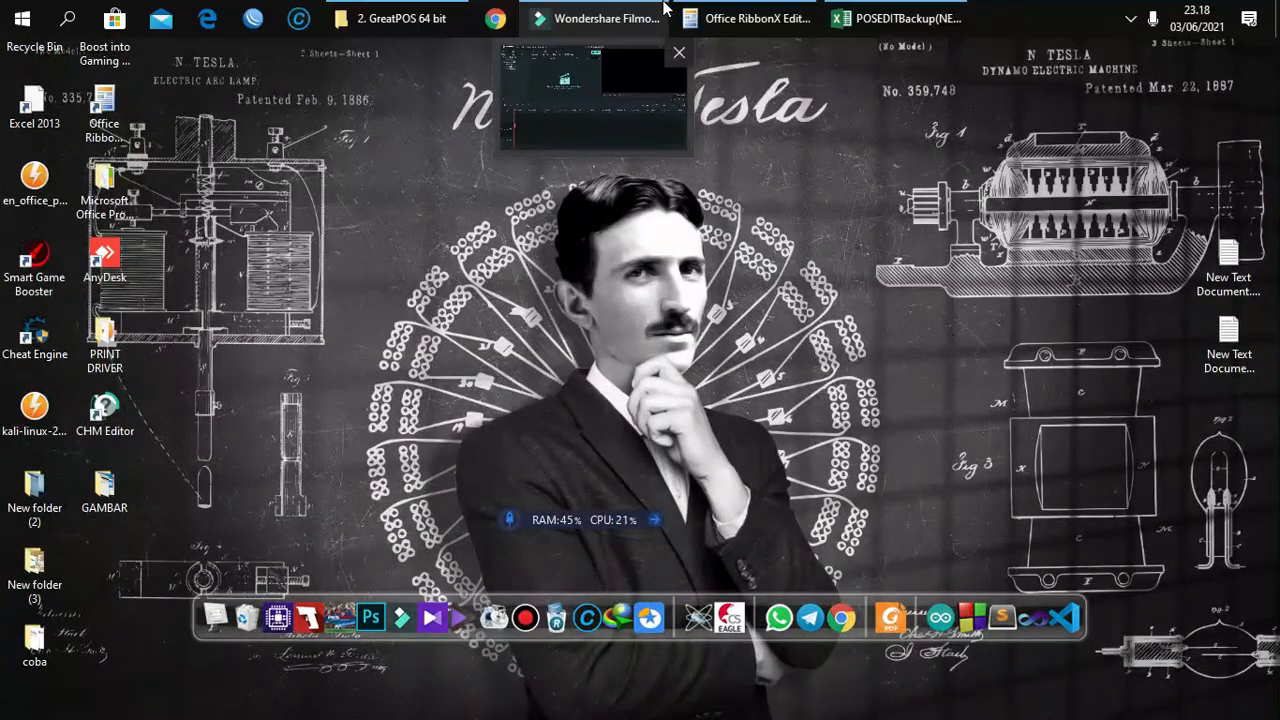
pyautogui.doubleClick(33, 647)
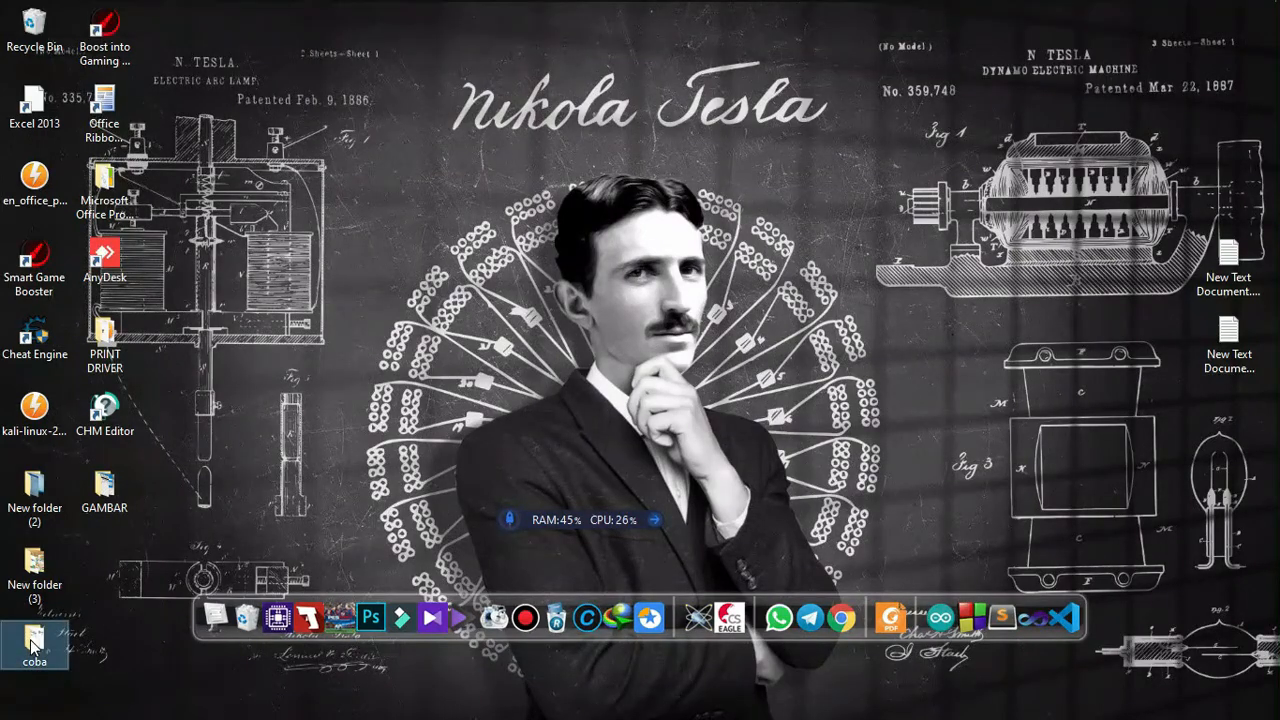
pyautogui.click(290, 282)
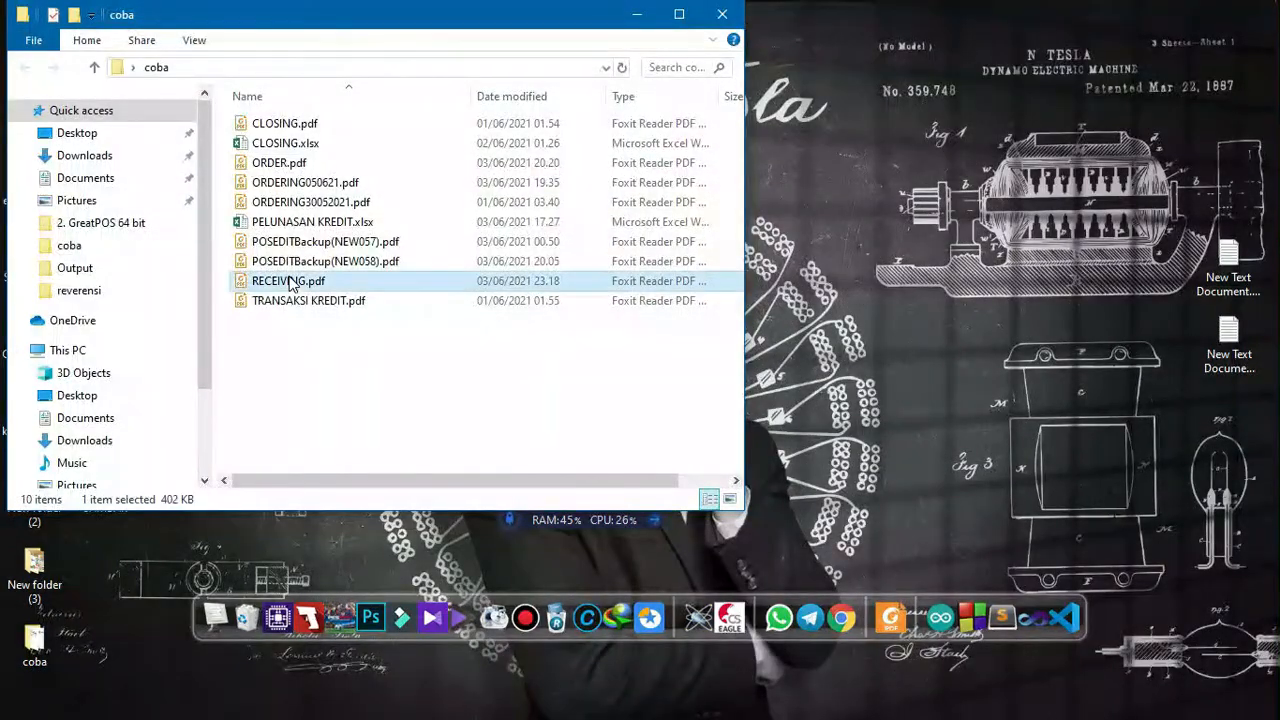
pyautogui.doubleClick(290, 282)
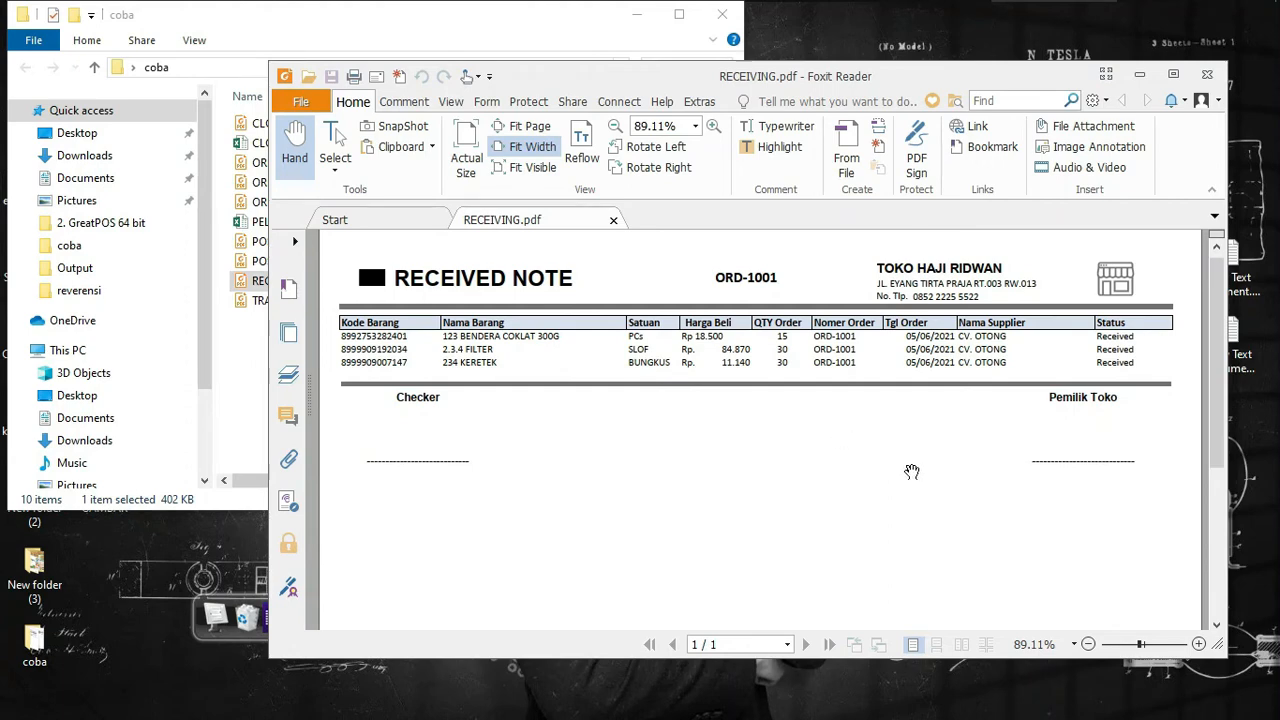
# Step: Close the received note and the coba folder and return to the POS workbook in Excel
pyautogui.click(1207, 74)
pyautogui.moveTo(865, 10)
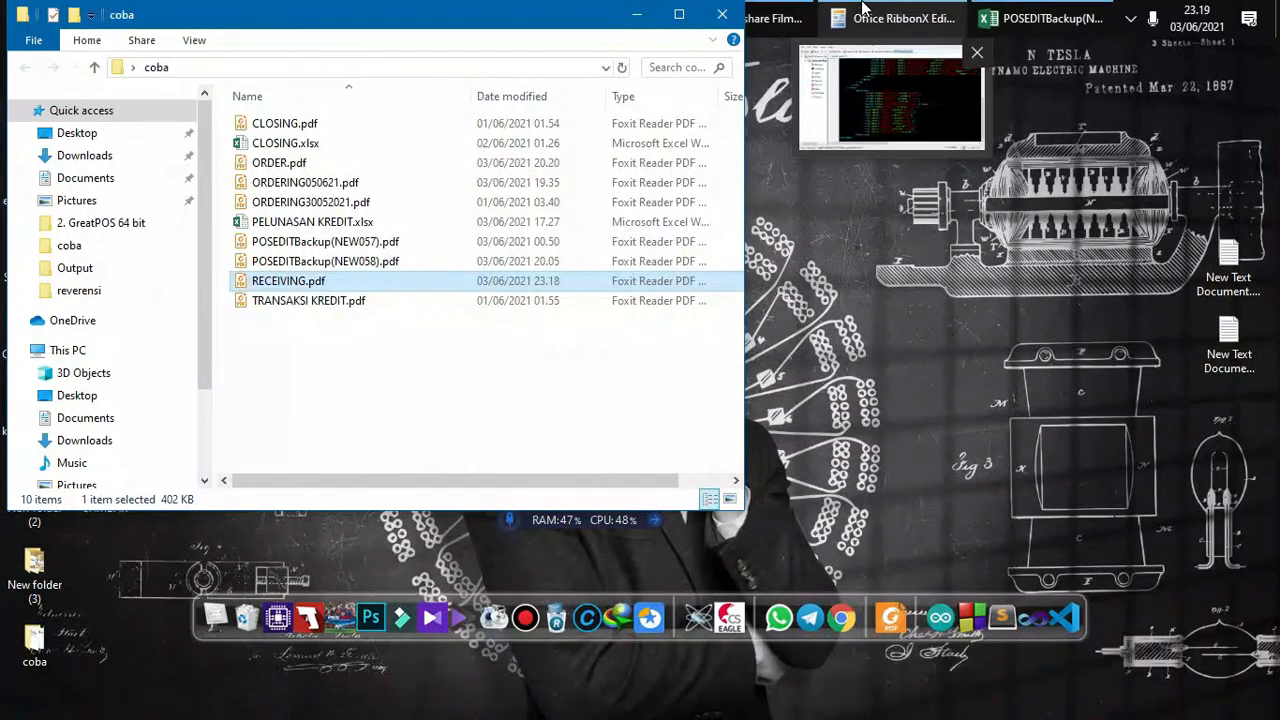
pyautogui.click(722, 14)
pyautogui.click(905, 18)
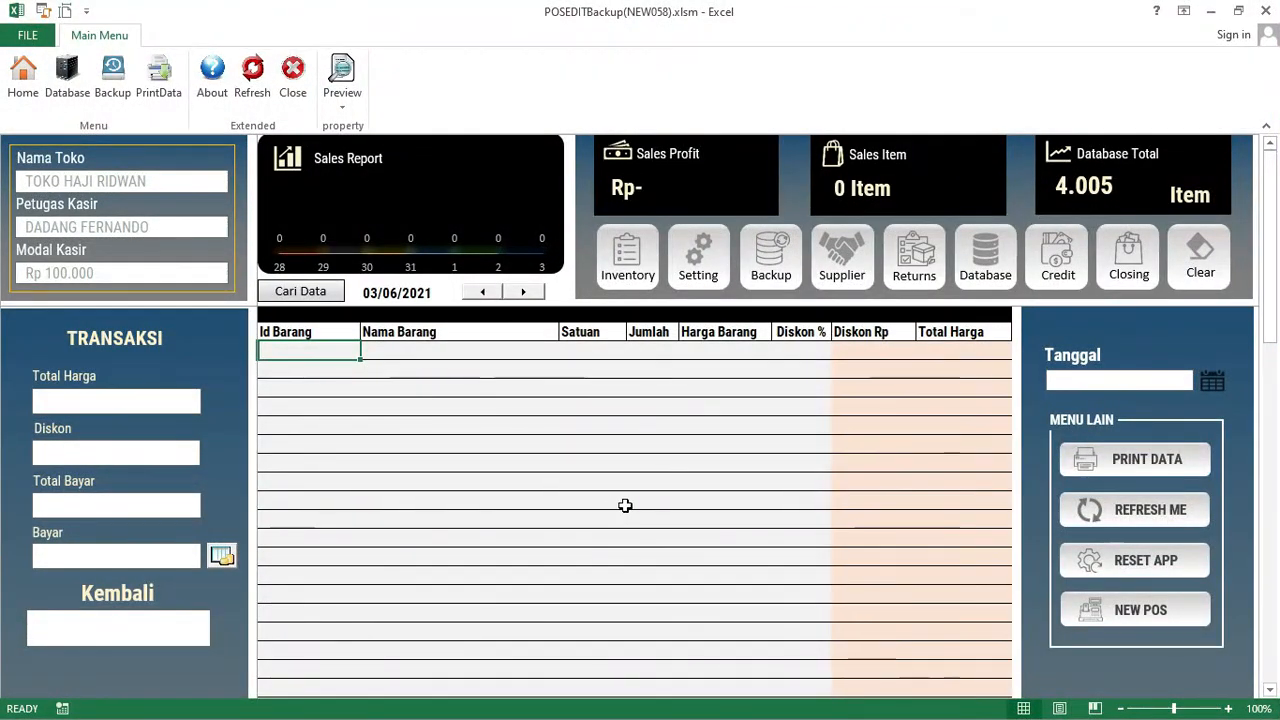
# Step: Open the item database and examine the quantities, suppliers and statuses of the received items against their stock
pyautogui.click(980, 262)
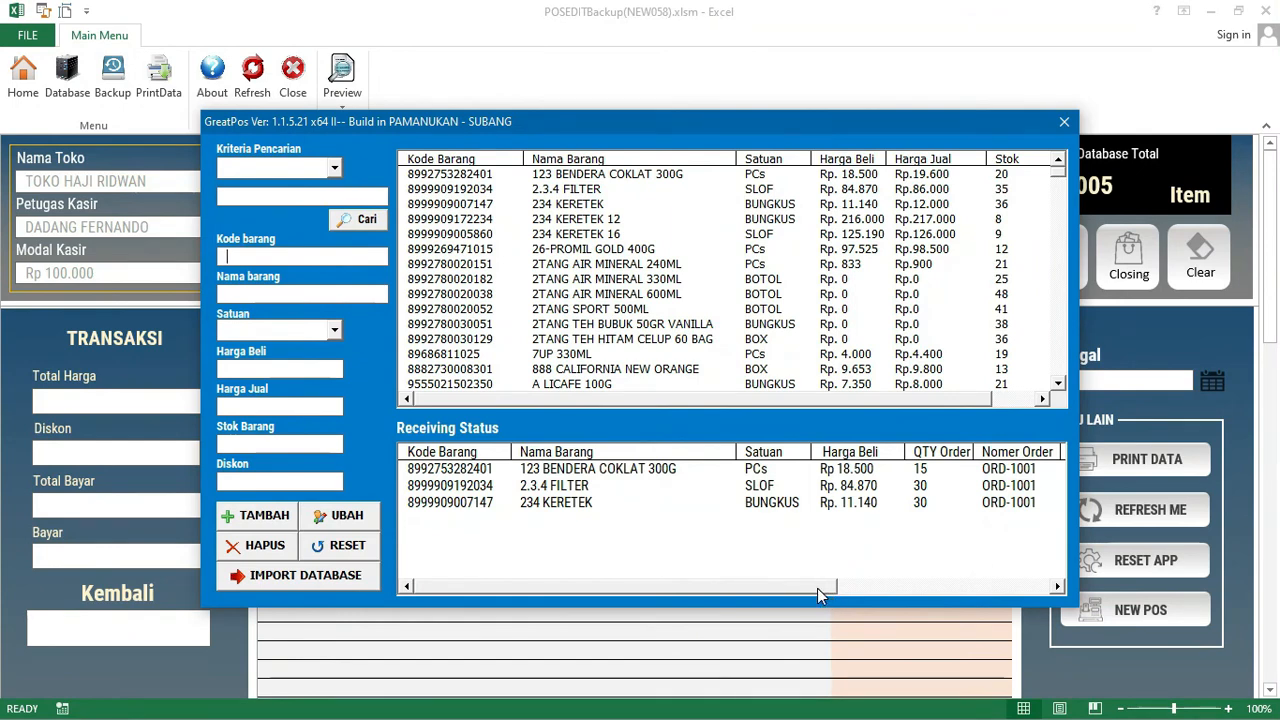
pyautogui.moveTo(818, 594); pyautogui.dragTo(1050, 600)
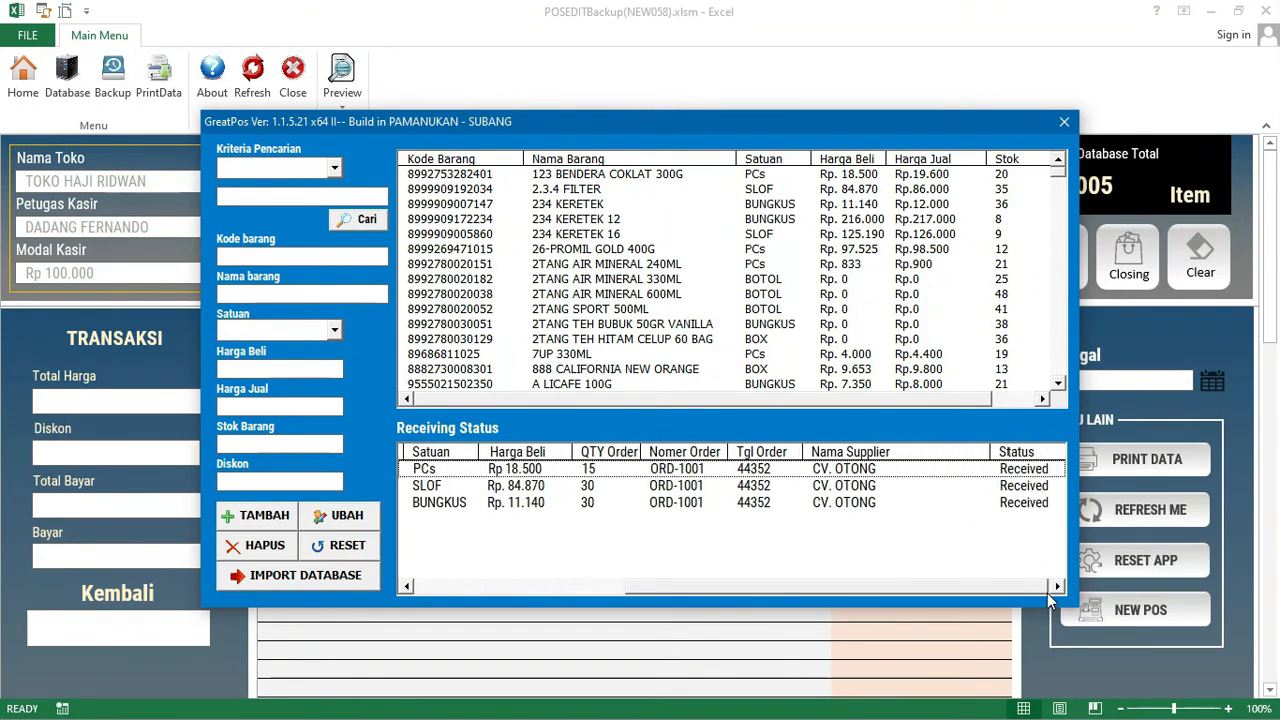
pyautogui.click(600, 587)
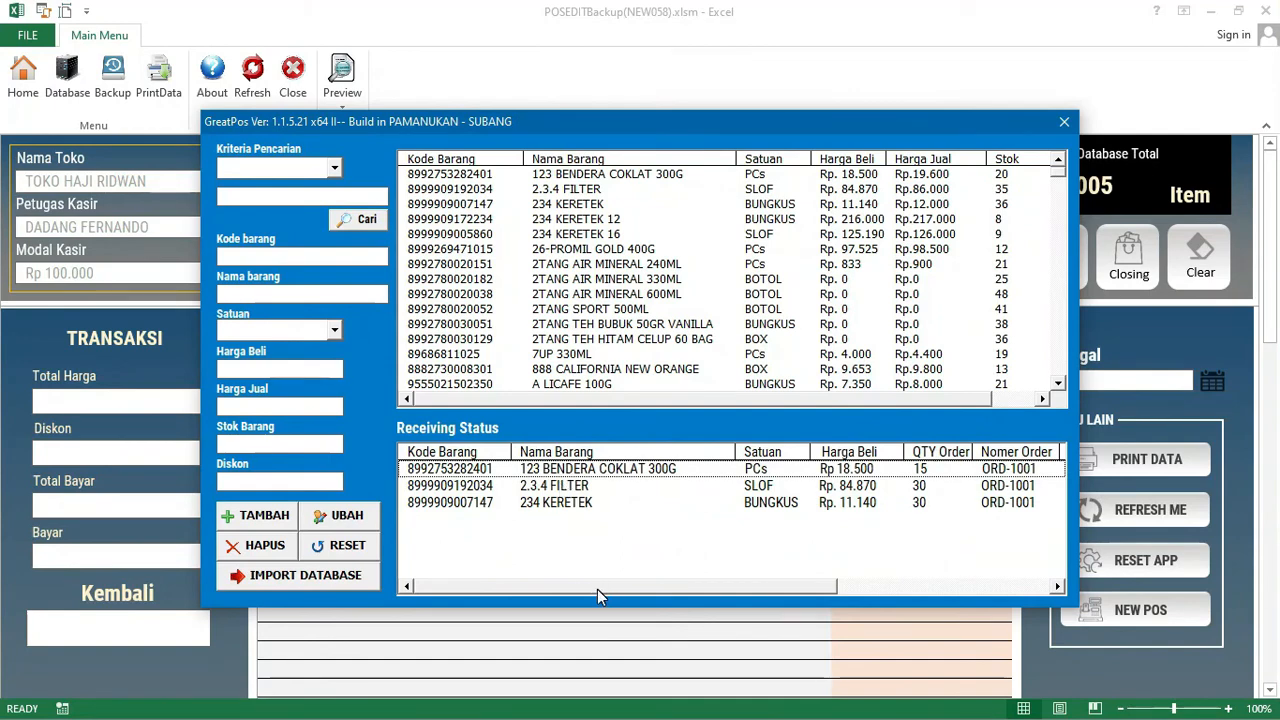
pyautogui.moveTo(600, 590); pyautogui.dragTo(678, 588)
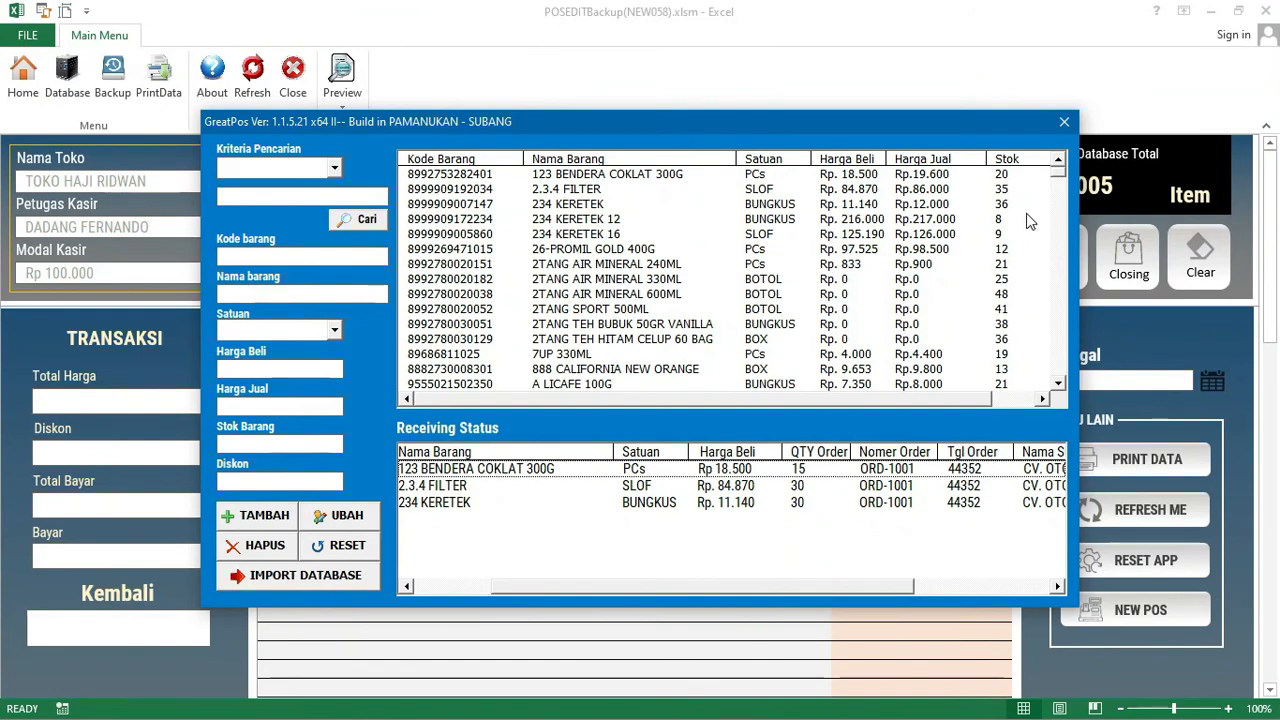